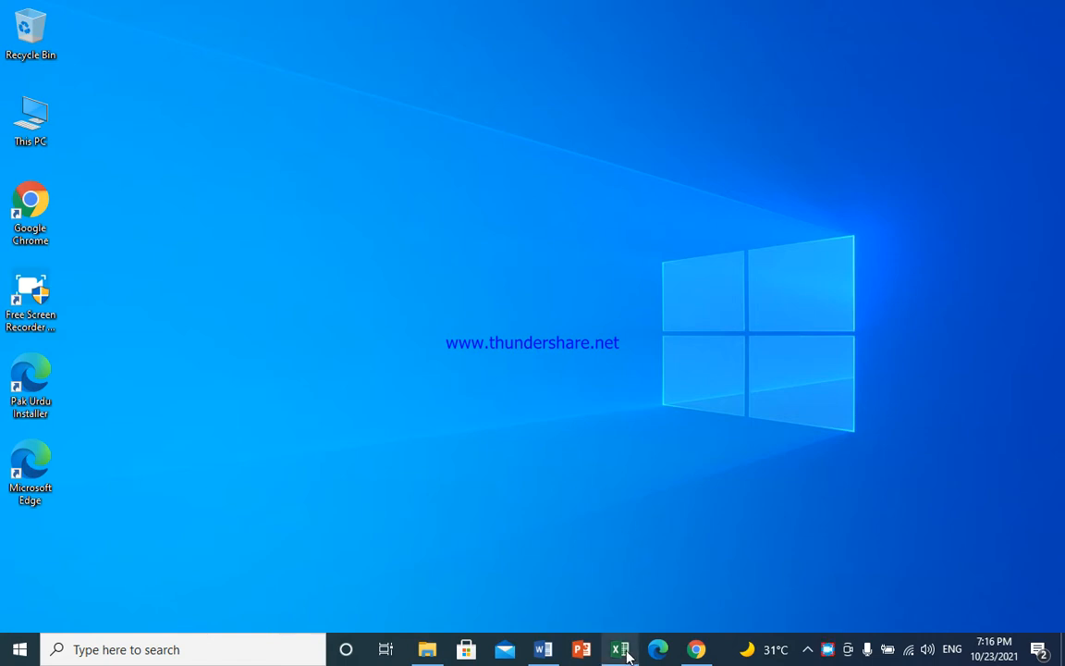
# Open the workbook in Excel from the taskbar
pyautogui.moveTo(623, 647)
pyautogui.click(627, 609)
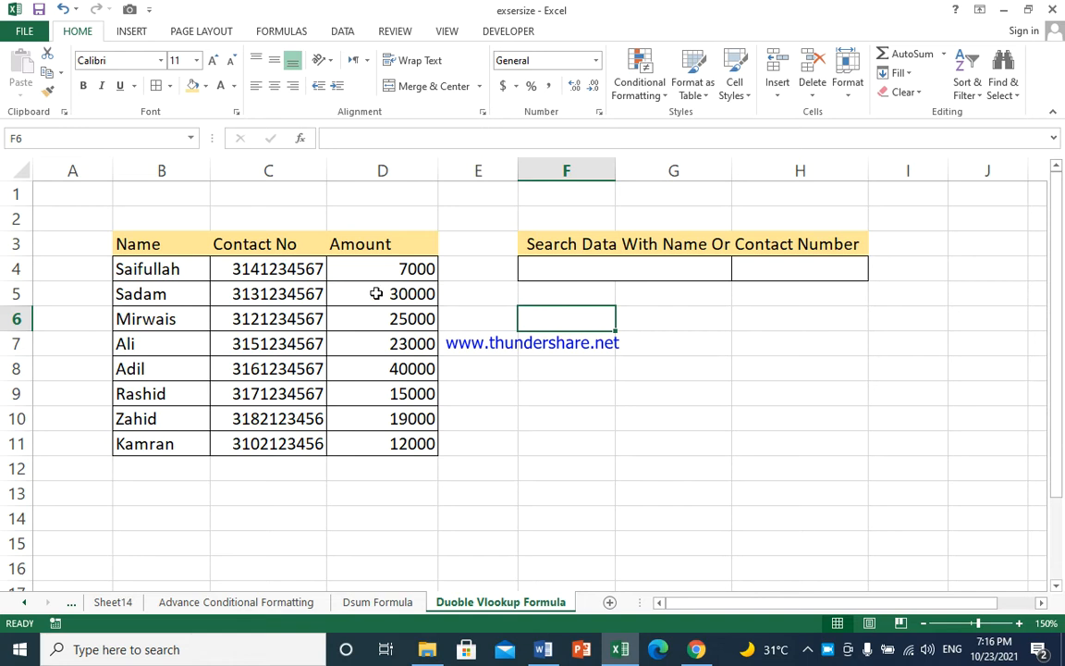
pyautogui.click(593, 272)
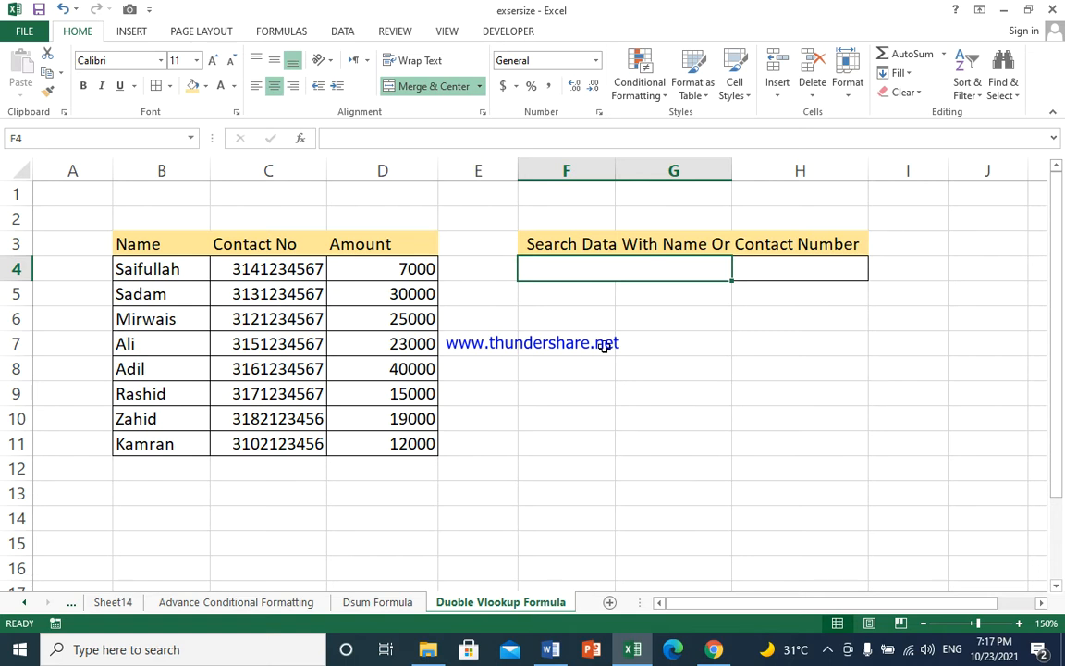
pyautogui.click(264, 271)
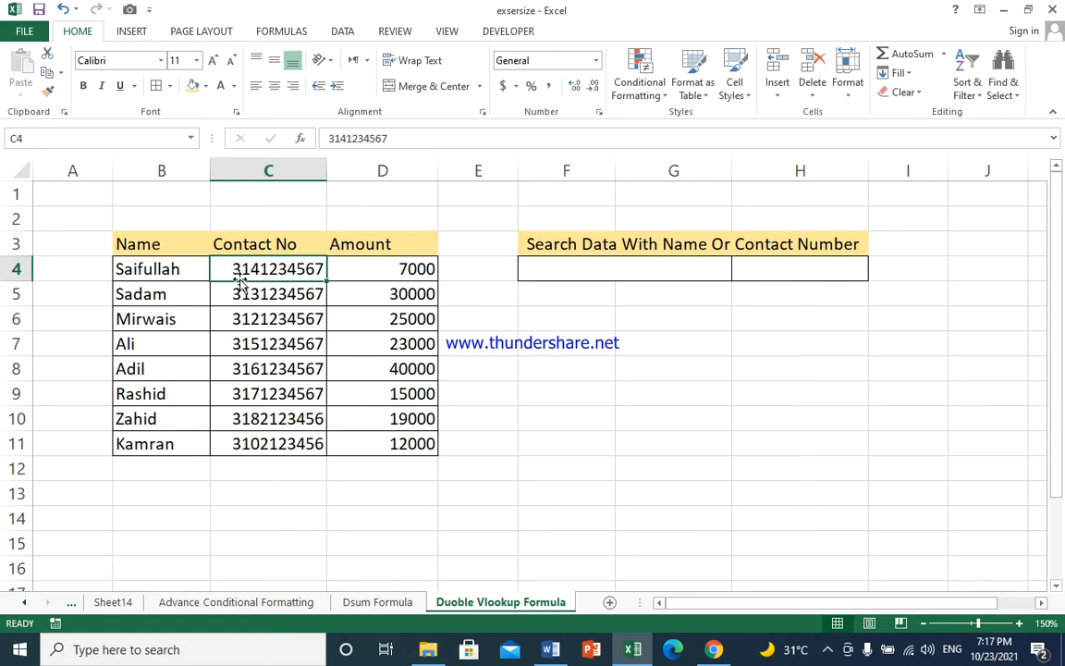
# Enter a contact number with a leading apostrophe in cell C13 and clear the cell again
pyautogui.click(299, 488)
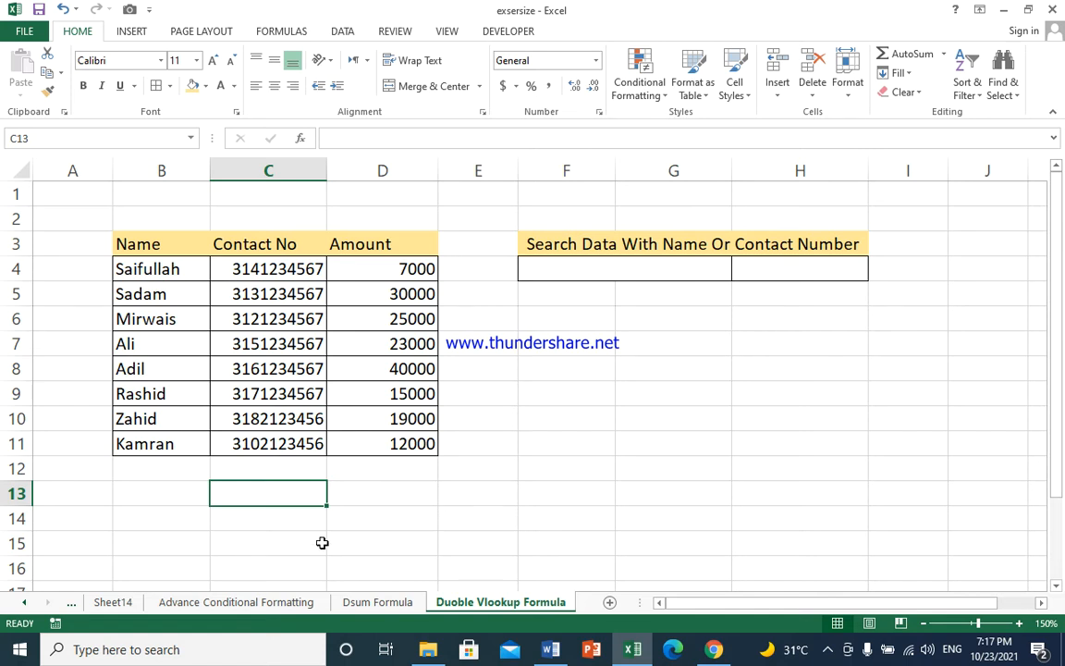
pyautogui.write("'")
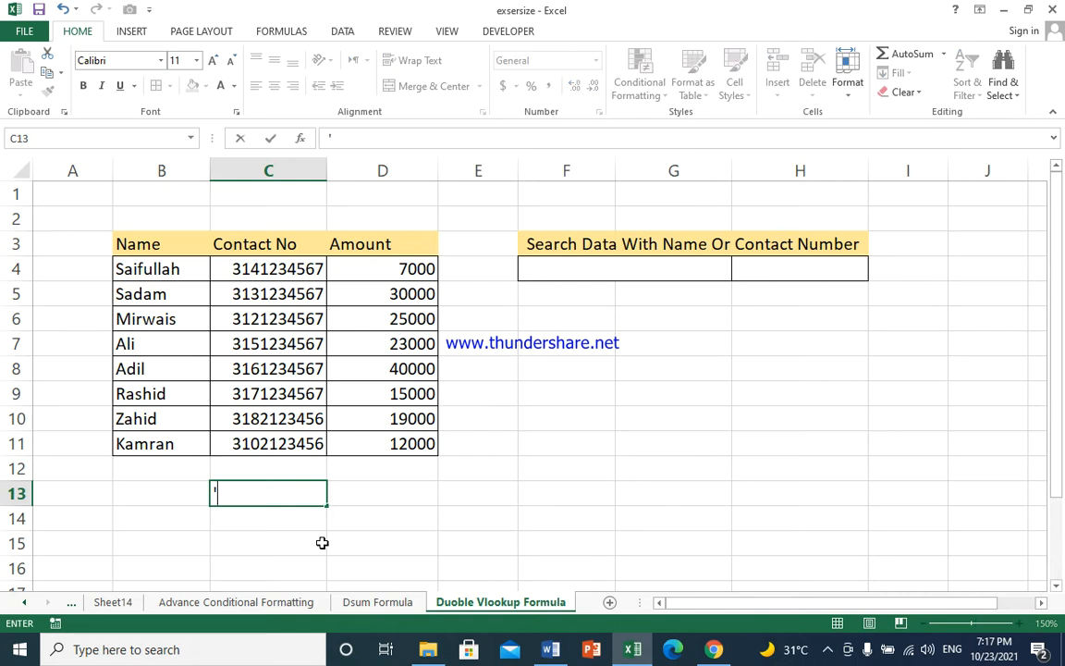
pyautogui.write('0313')
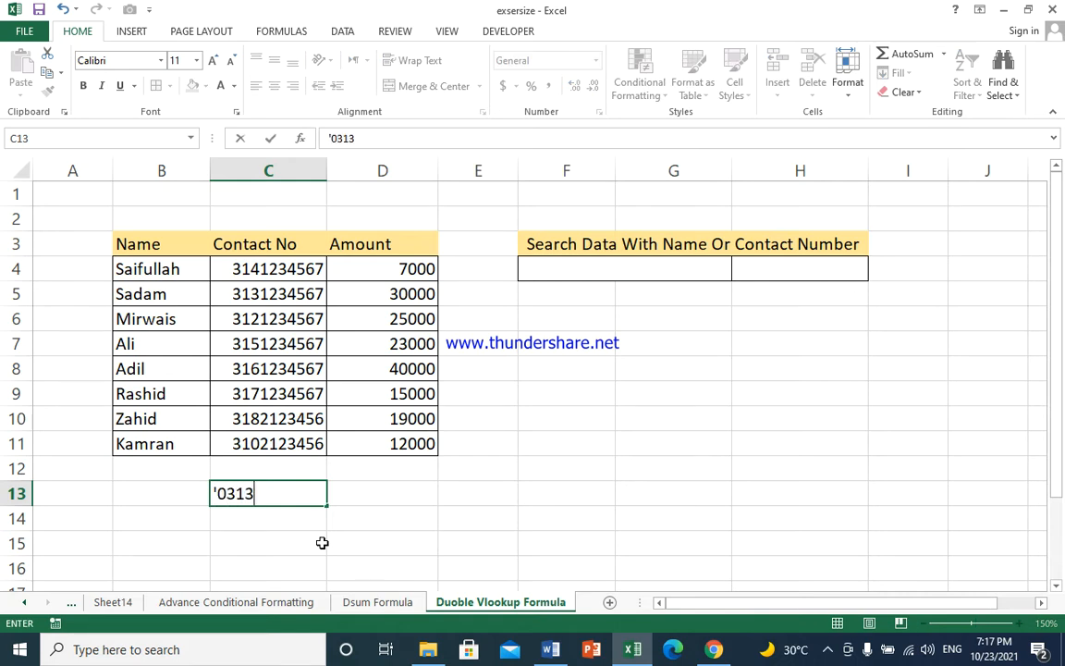
pyautogui.write('12345')
pyautogui.press('Return')
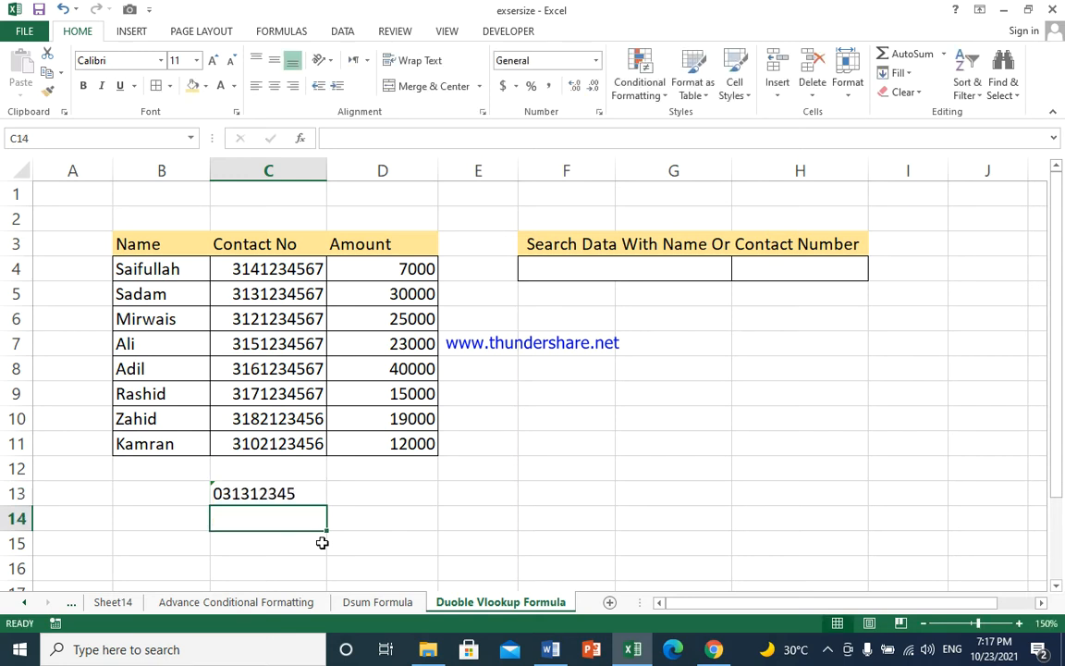
pyautogui.click(225, 491)
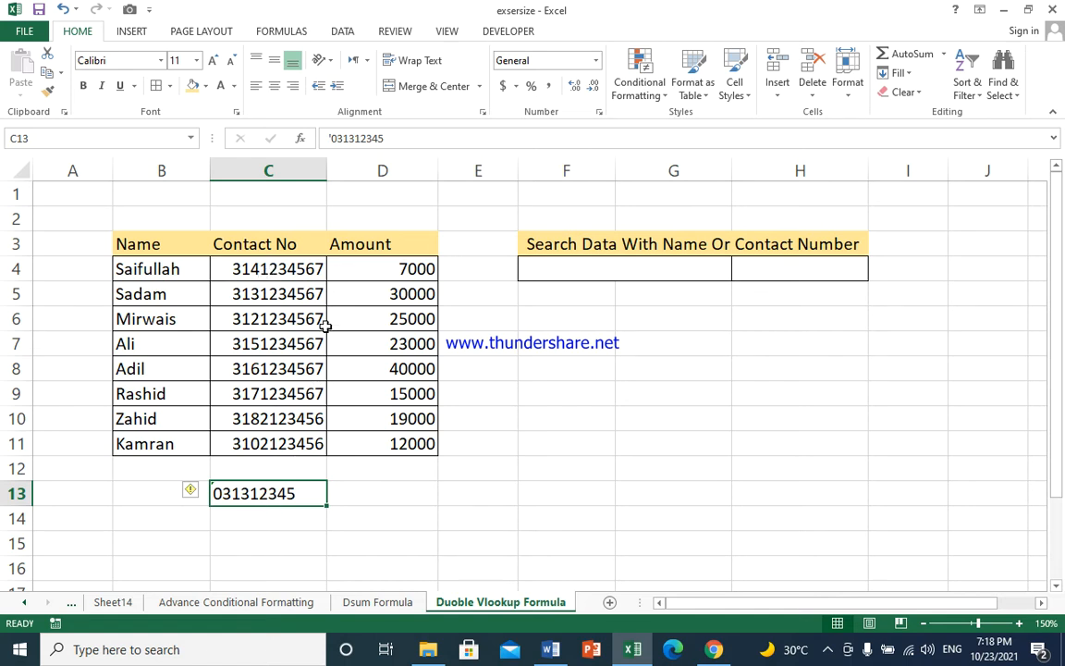
pyautogui.press('Delete')
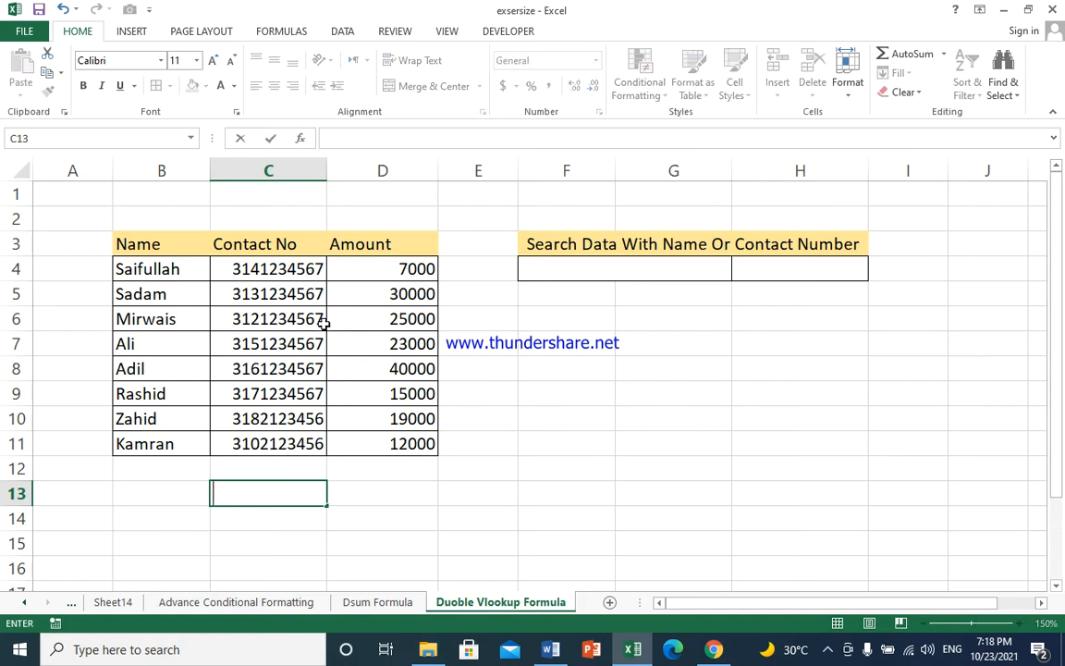
pyautogui.click(298, 268)
pyautogui.moveTo(299, 268); pyautogui.dragTo(300, 440)
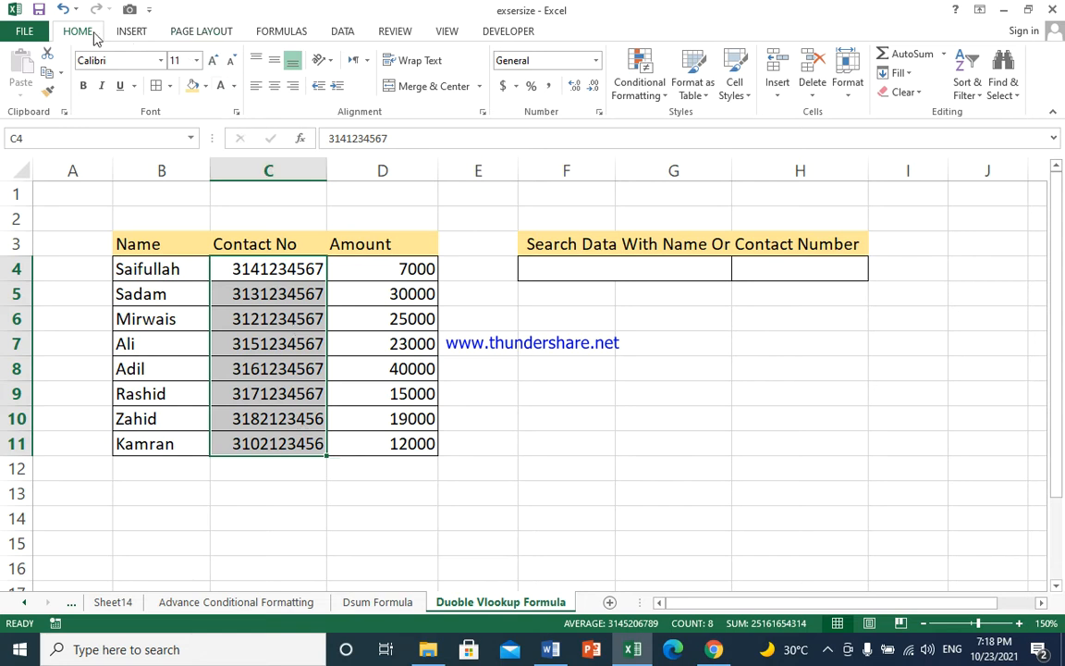
pyautogui.click(596, 60)
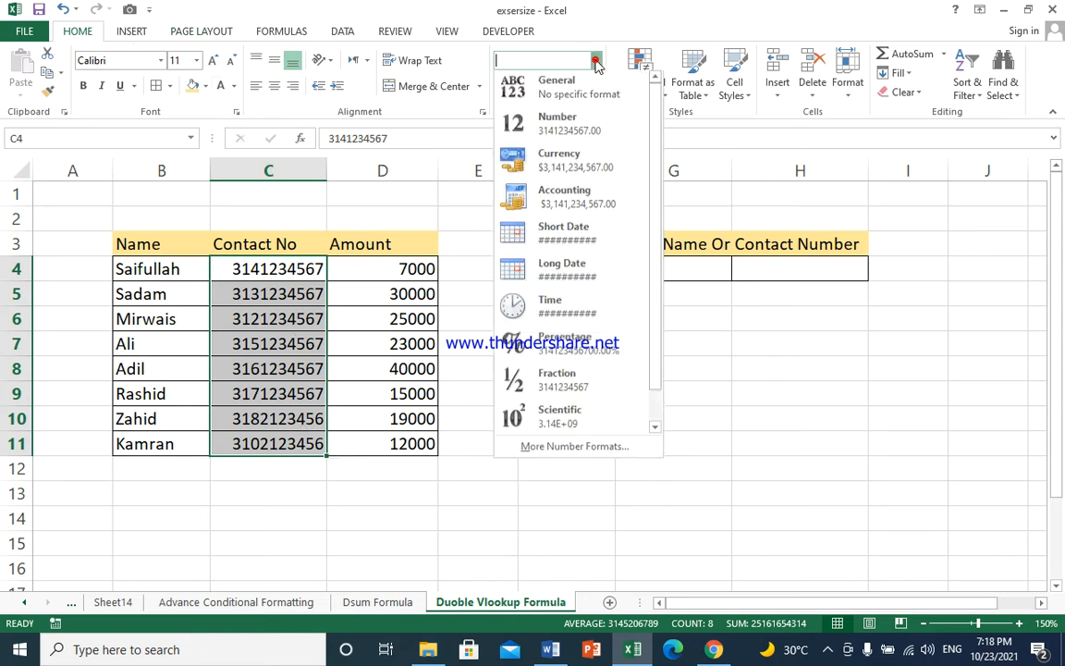
pyautogui.click(572, 450)
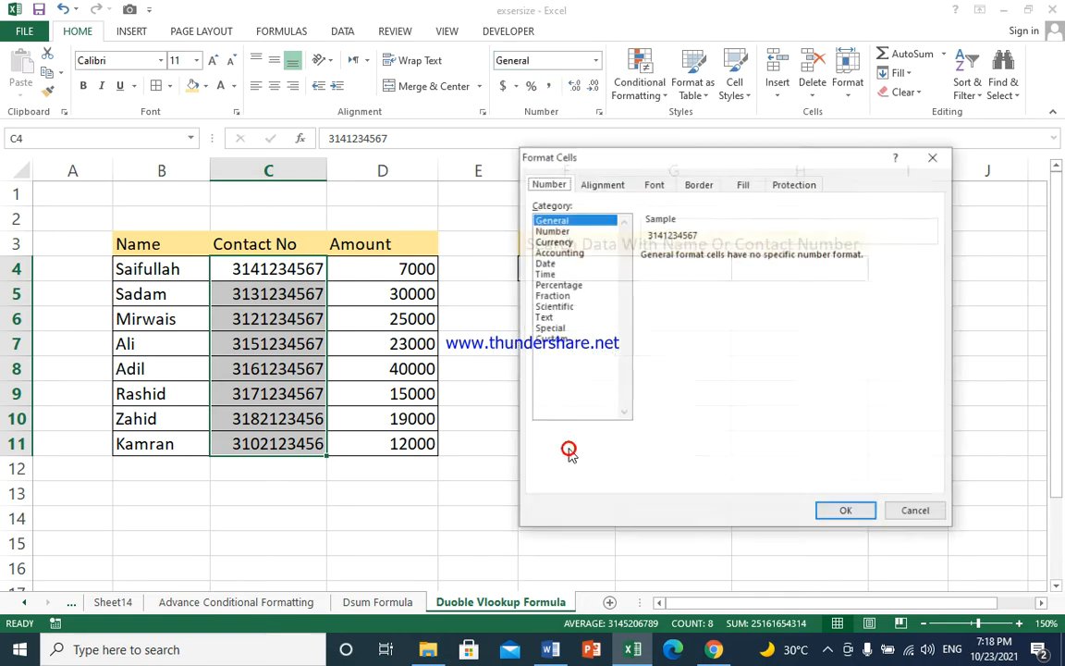
pyautogui.click(553, 339)
pyautogui.click(677, 296)
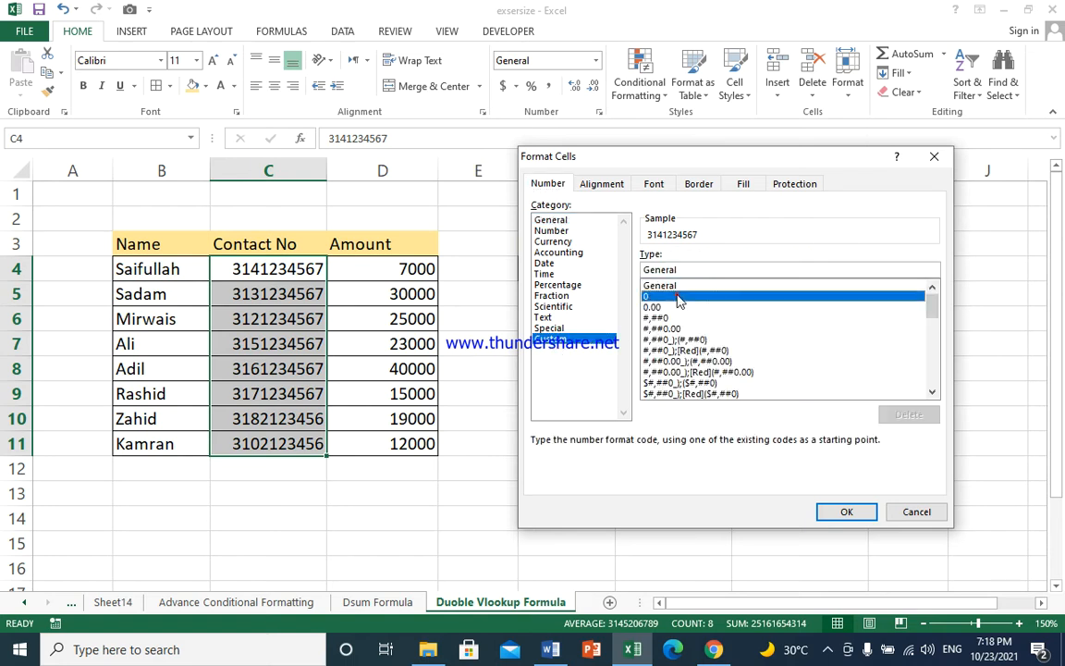
pyautogui.click(672, 270)
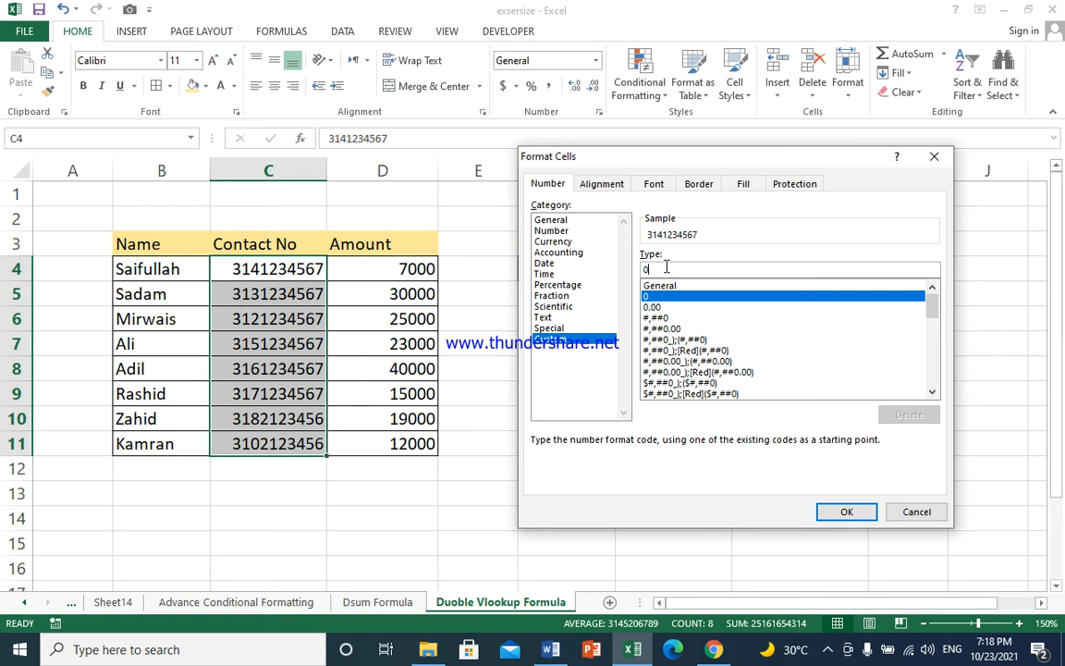
pyautogui.write('000000000')
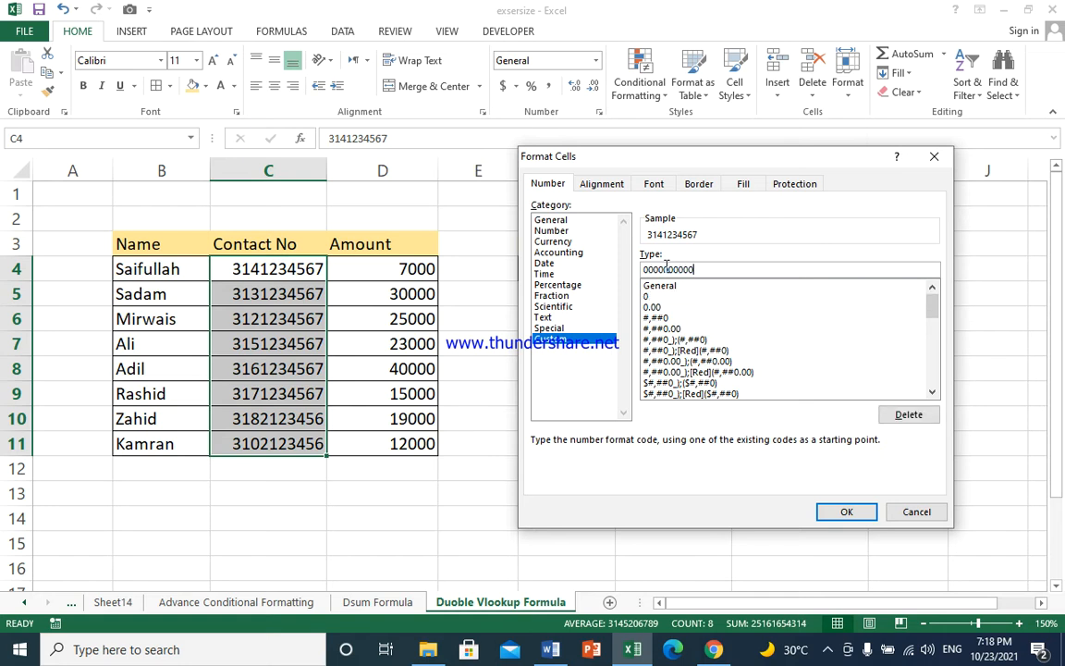
pyautogui.write('0')
pyautogui.click(843, 509)
# Type the first contact number, including its leading 0, into the search cell F4
pyautogui.click(288, 471)
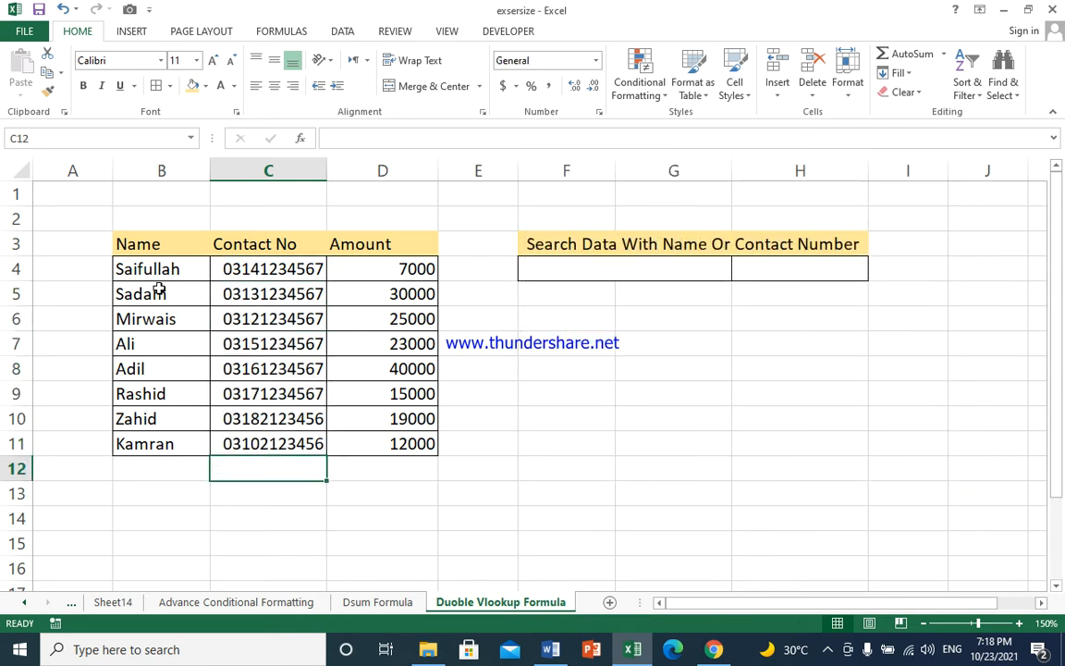
pyautogui.click(562, 263)
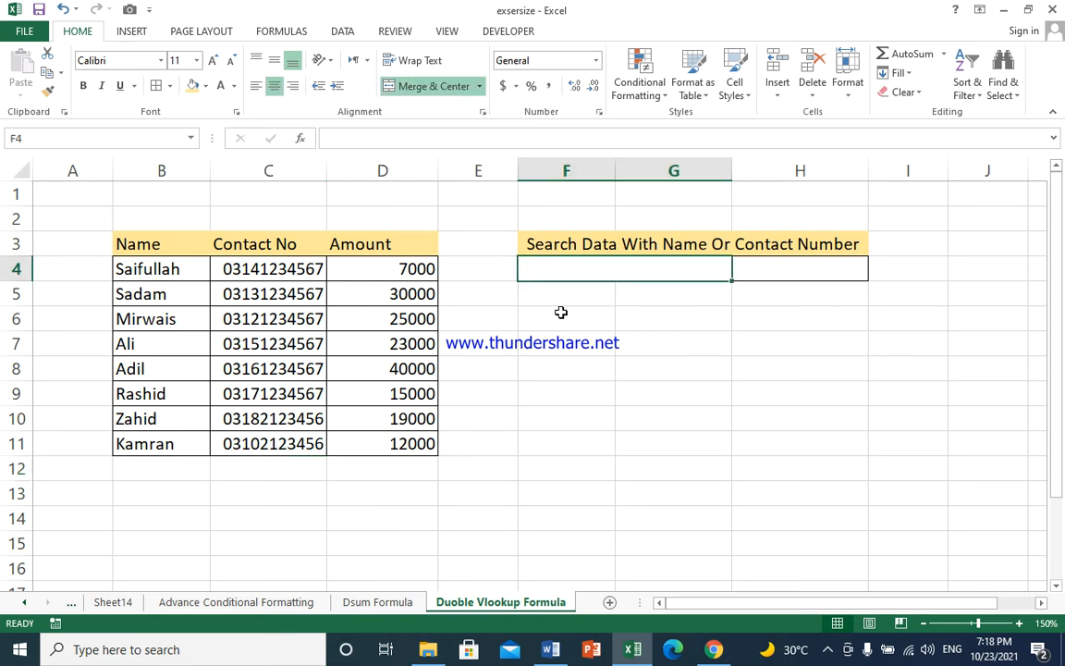
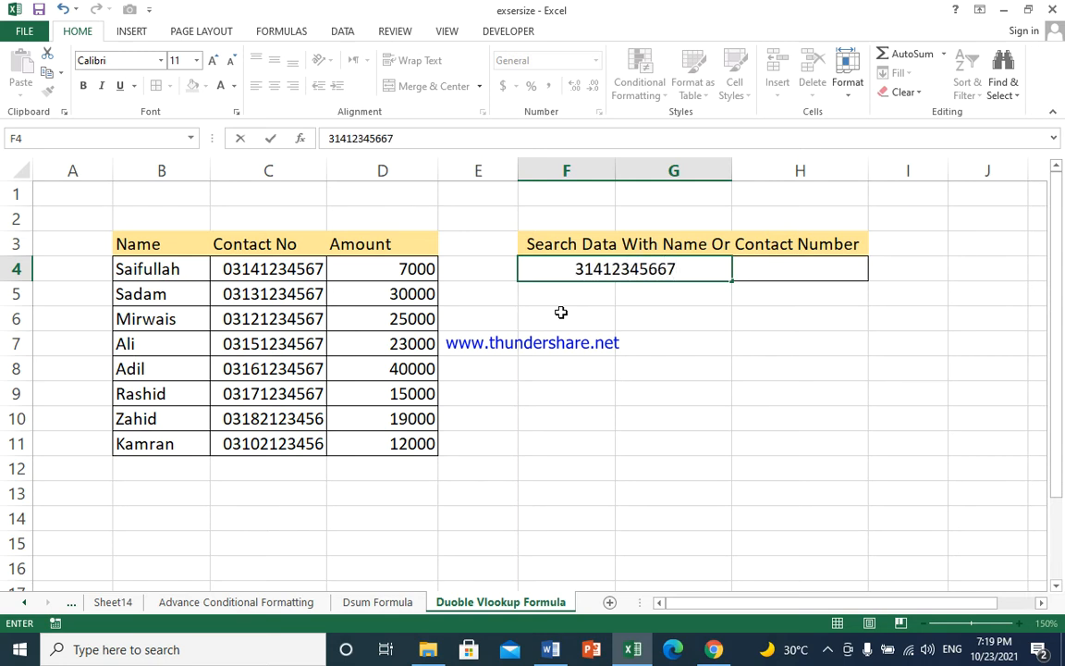
pyautogui.press('BackSpace')
pyautogui.press('BackSpace')
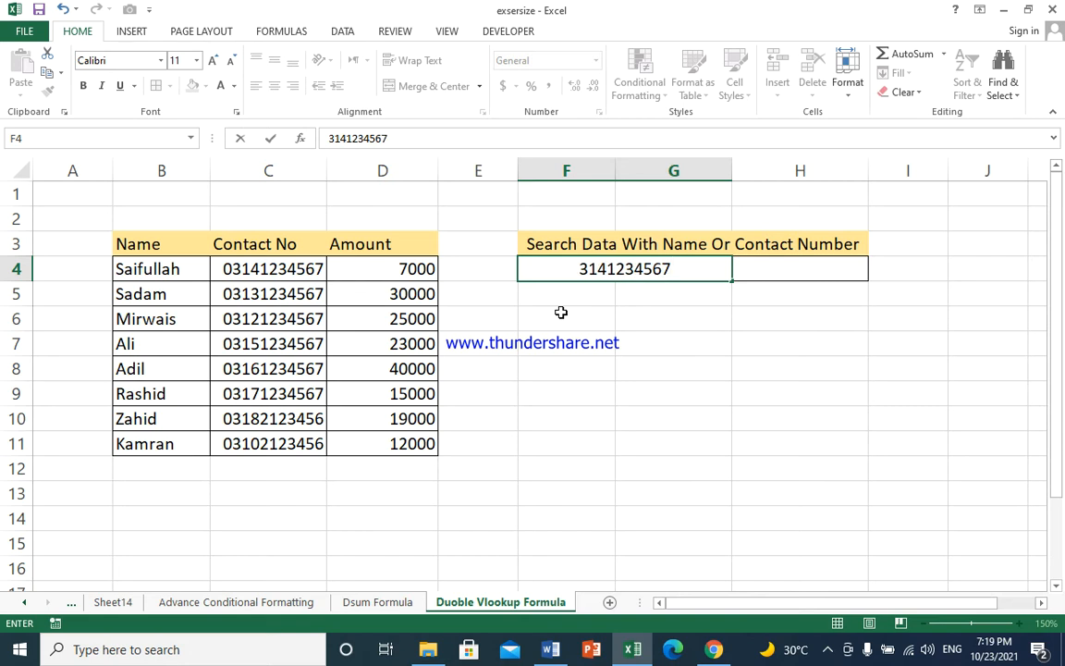
pyautogui.click(579, 269)
pyautogui.write('0')
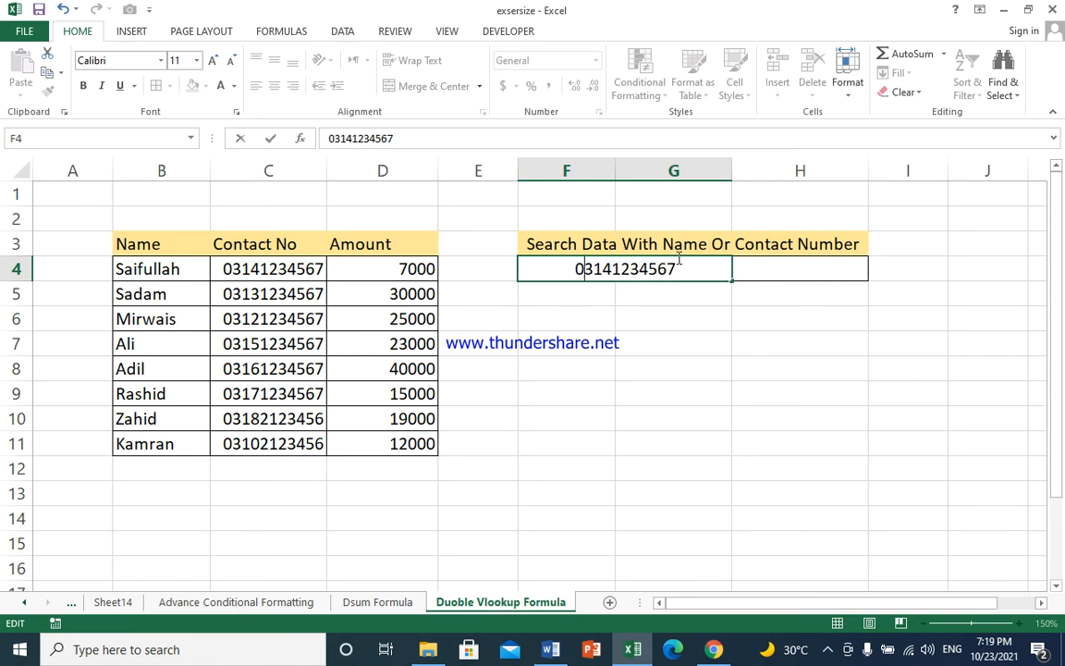
pyautogui.click(649, 327)
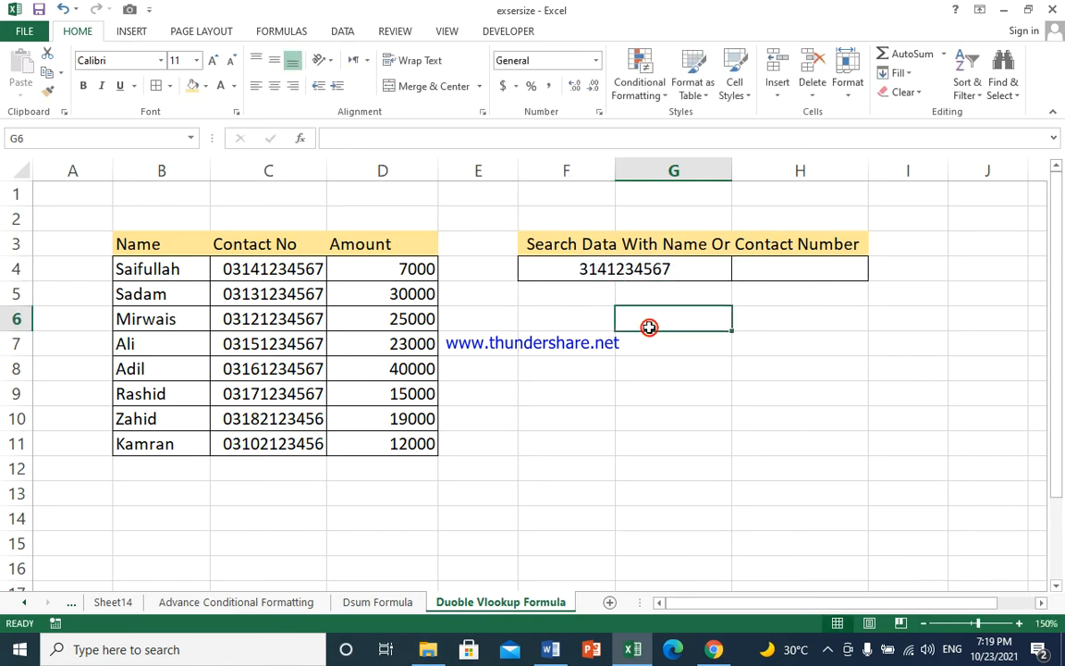
pyautogui.click(640, 268)
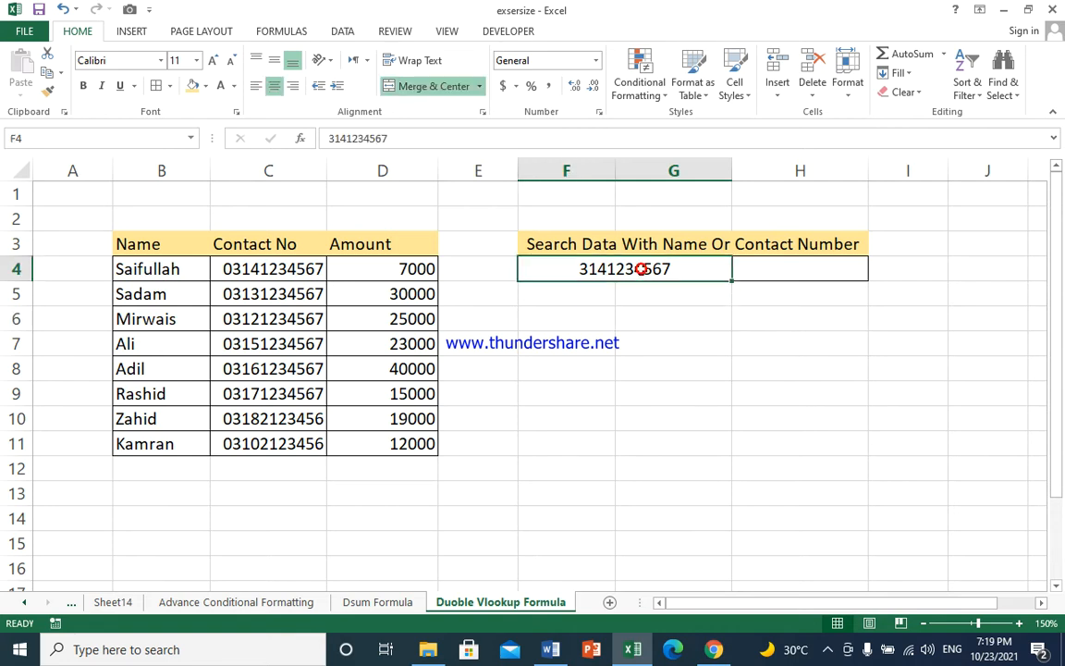
pyautogui.click(596, 64)
pyautogui.click(602, 446)
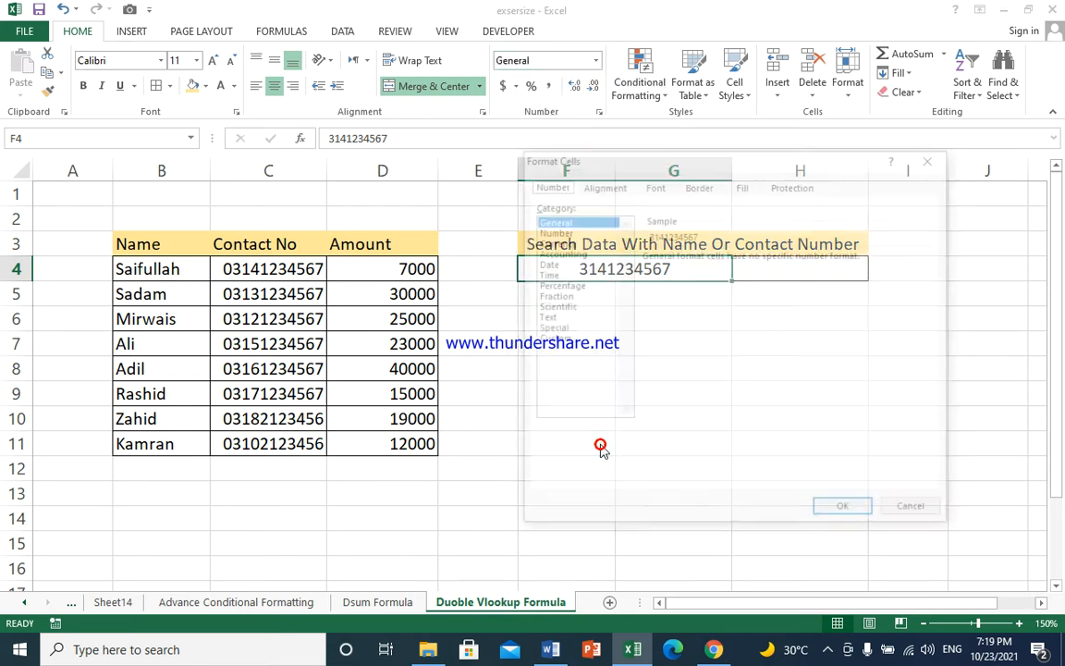
pyautogui.click(554, 338)
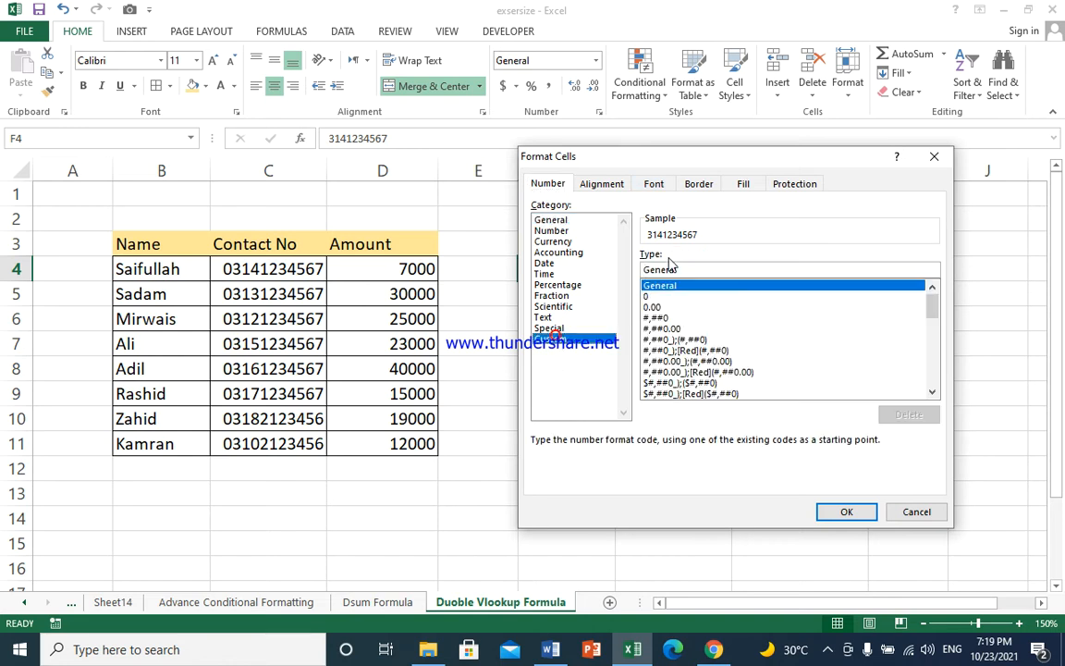
pyautogui.click(698, 294)
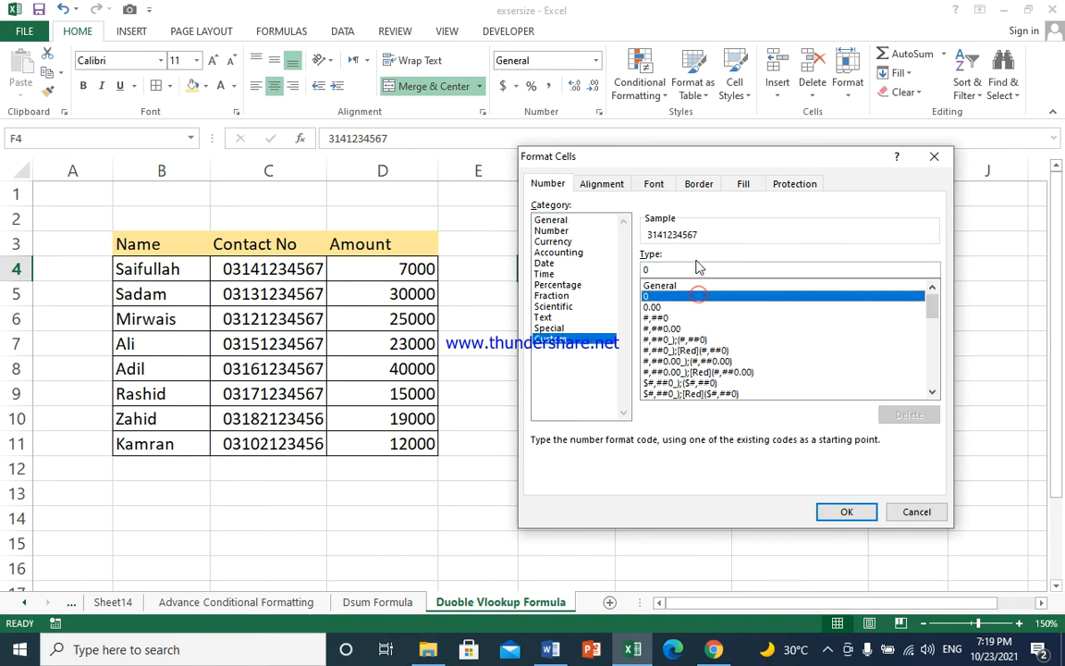
pyautogui.click(693, 269)
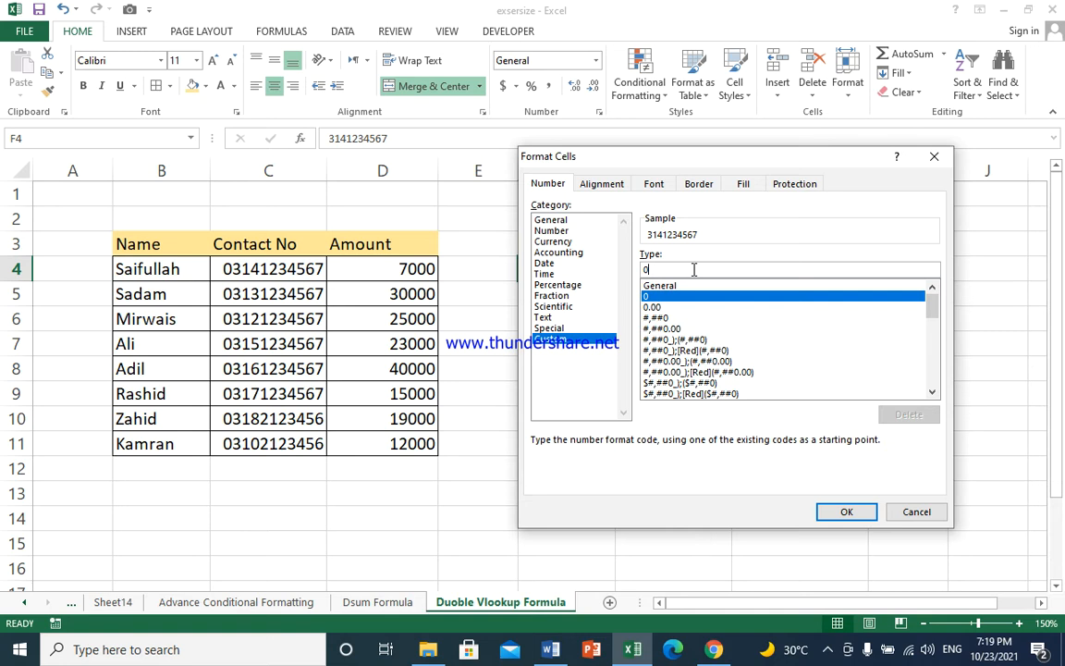
pyautogui.write('00000000000')
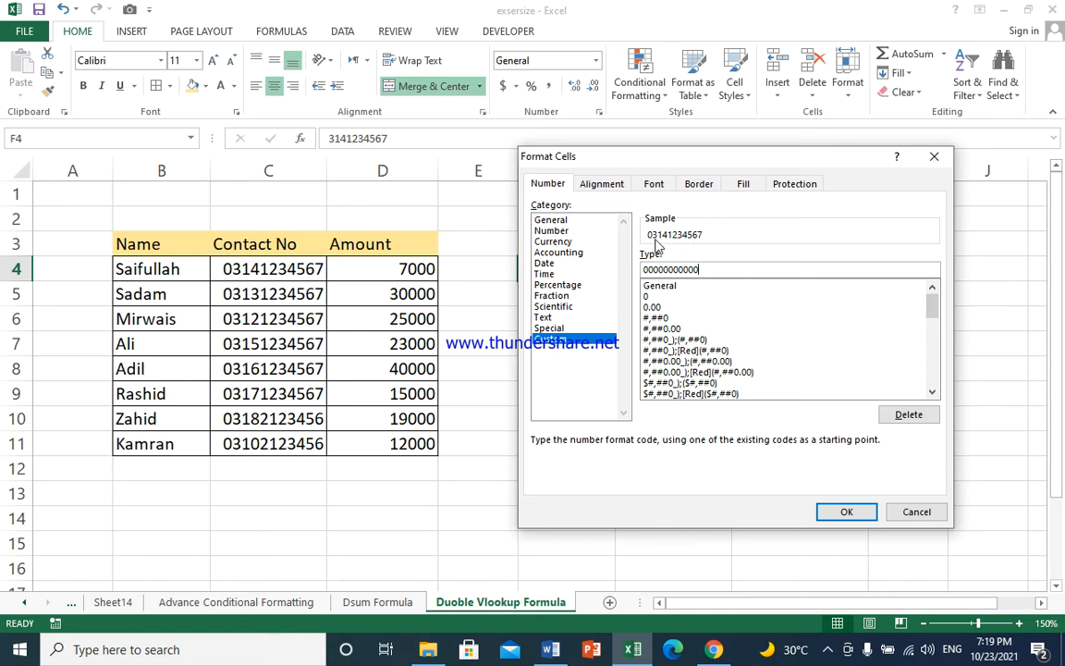
pyautogui.click(844, 511)
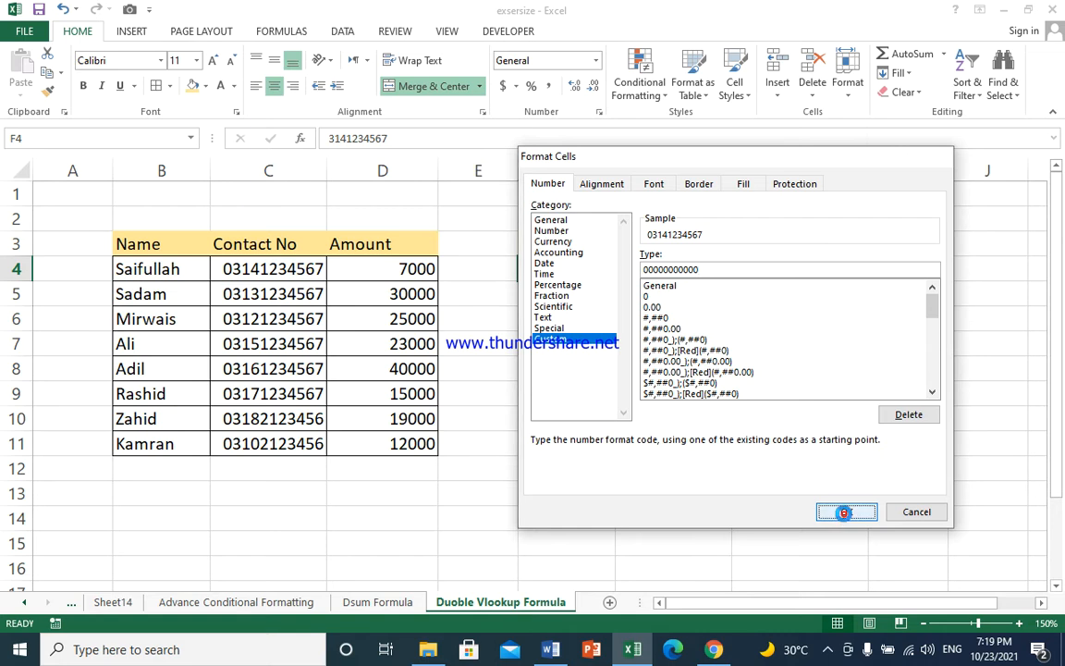
pyautogui.click(561, 294)
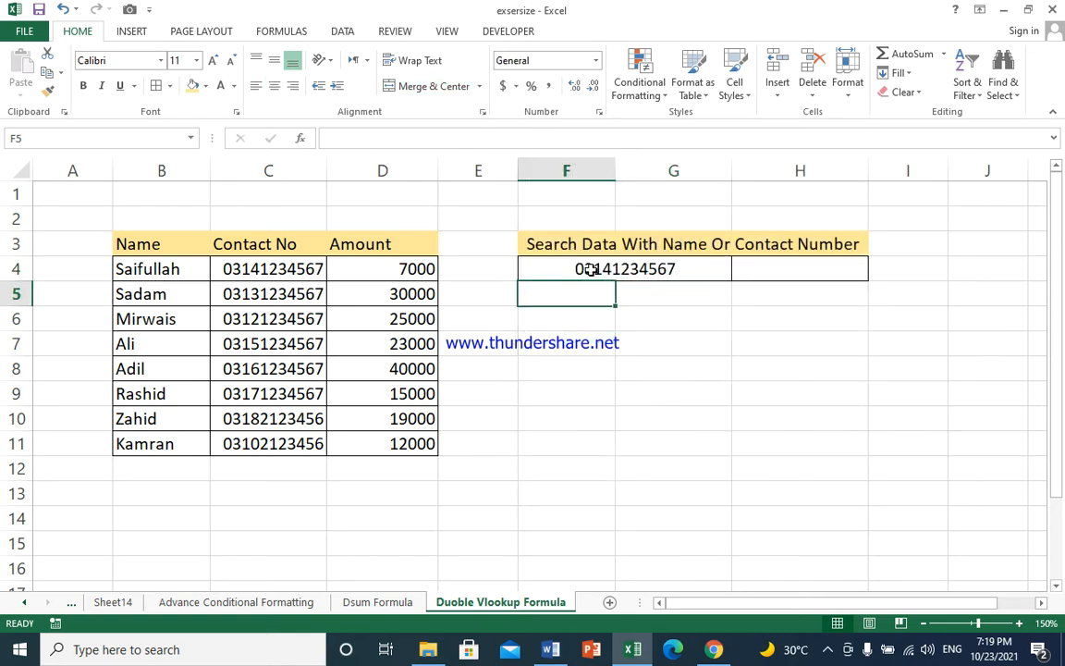
pyautogui.click(590, 269)
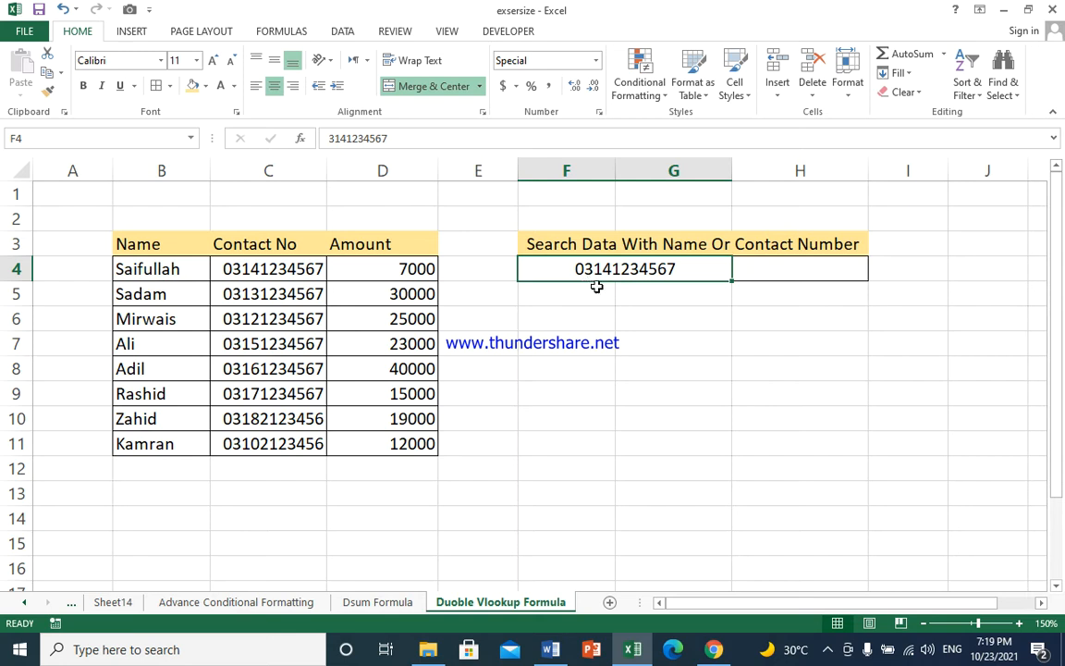
pyautogui.click(630, 294)
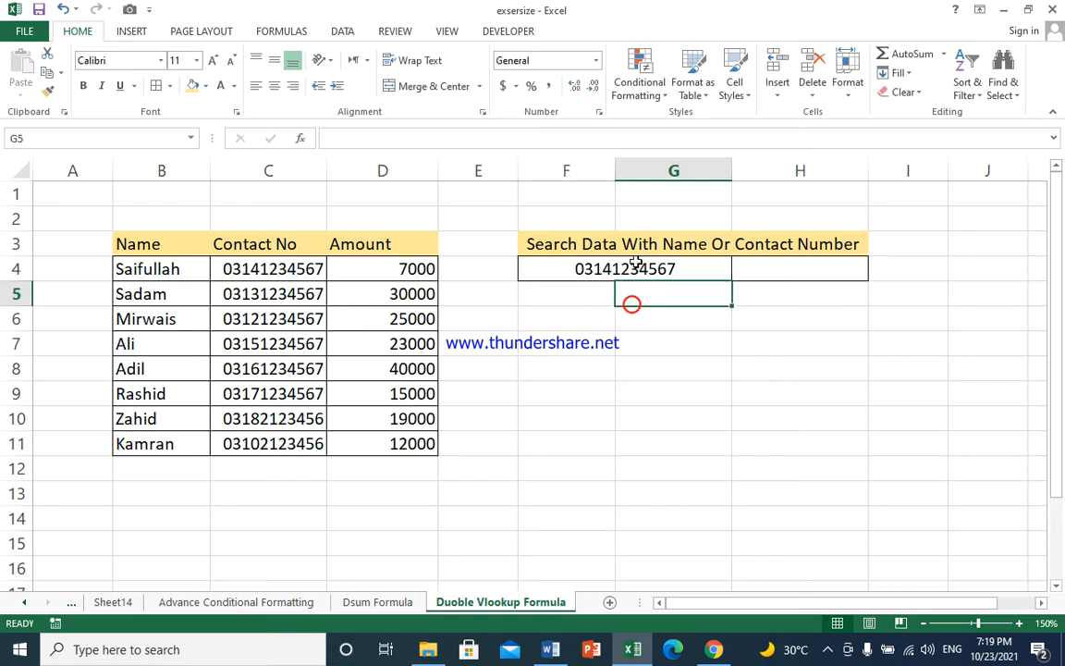
pyautogui.click(630, 269)
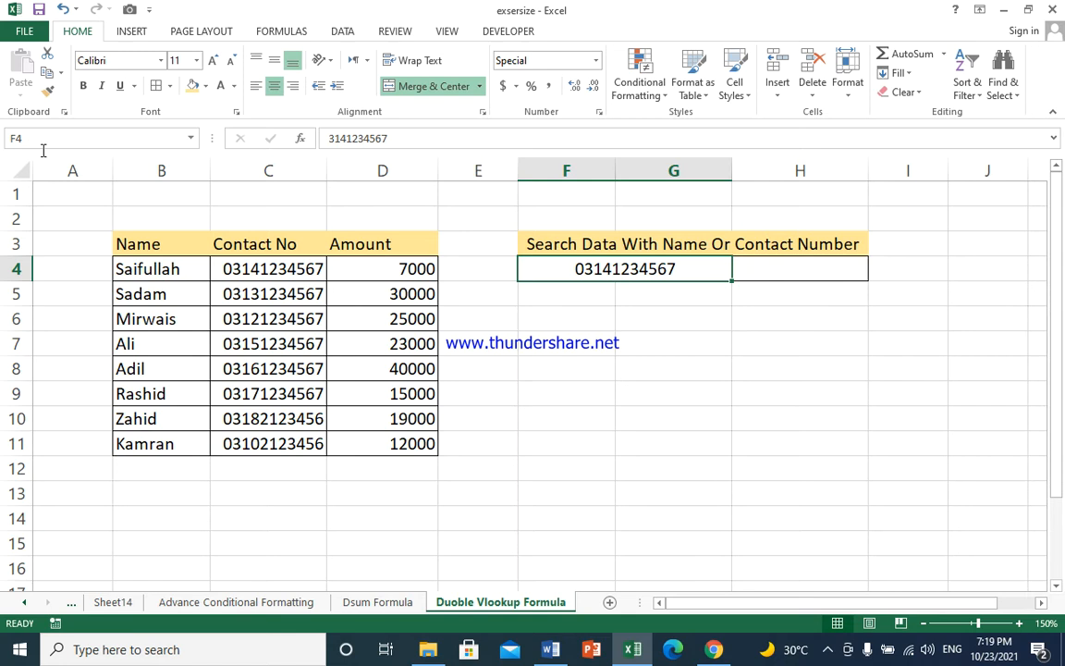
pyautogui.click(1018, 623)
# In H4, start an IF formula whose condition tests whether the search cell is text with ISTEXT(F4)
pyautogui.click(1017, 623)
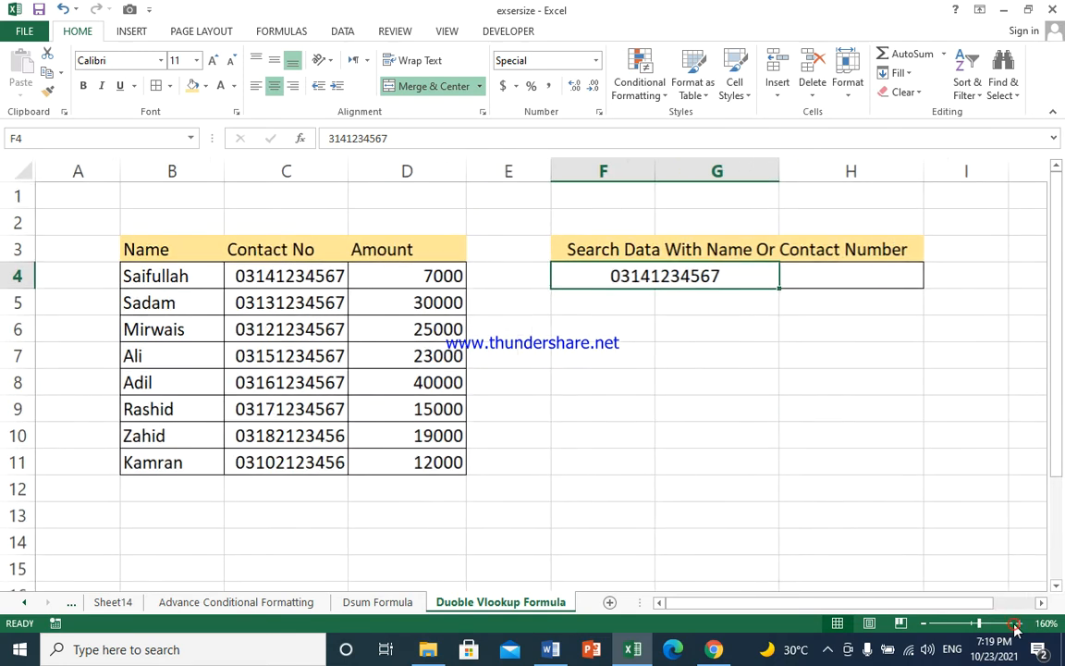
pyautogui.click(1017, 623)
pyautogui.click(1017, 623)
pyautogui.click(1017, 623)
pyautogui.click(1018, 623)
pyautogui.click(1017, 623)
pyautogui.click(1017, 623)
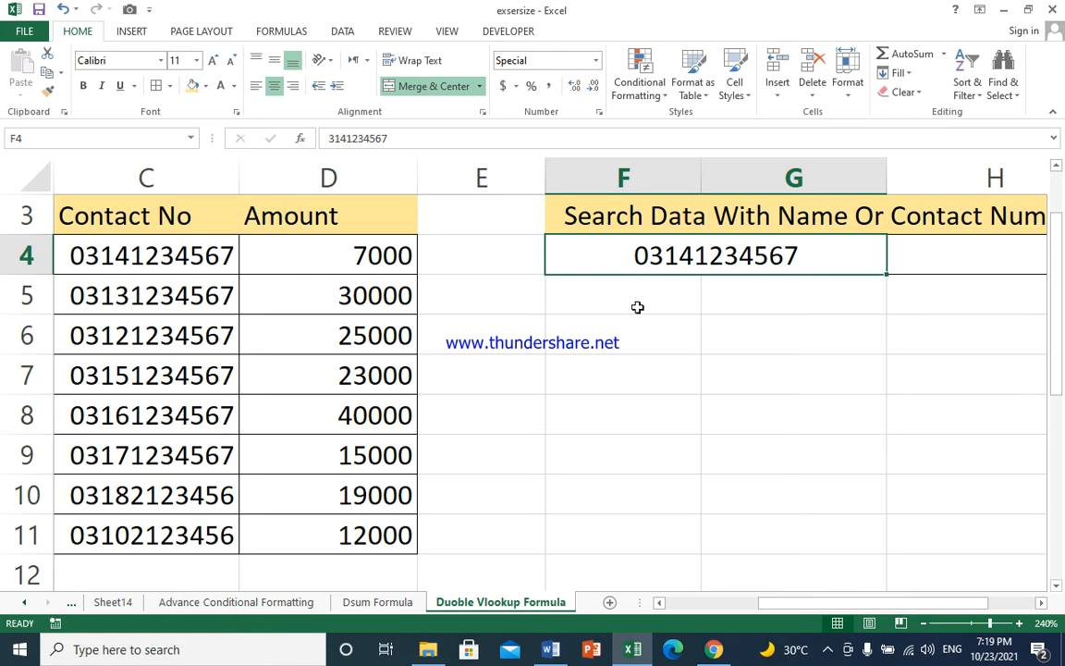
pyautogui.click(667, 258)
pyautogui.click(922, 623)
pyautogui.click(922, 623)
pyautogui.click(923, 623)
pyautogui.click(922, 623)
pyautogui.click(922, 623)
pyautogui.click(923, 623)
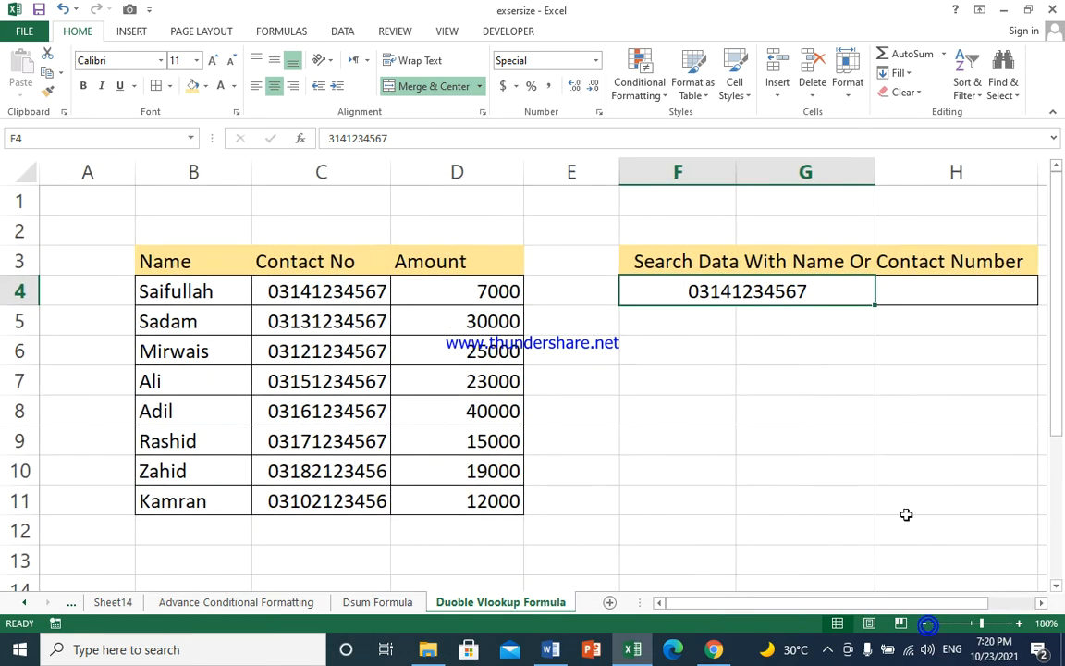
pyautogui.click(922, 623)
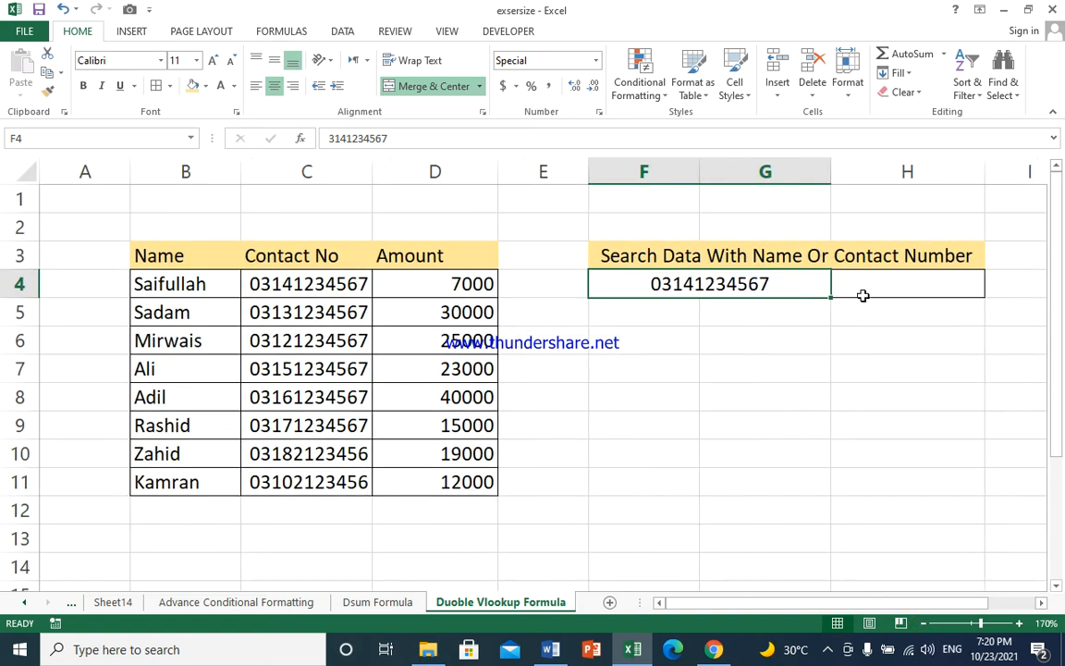
pyautogui.click(863, 294)
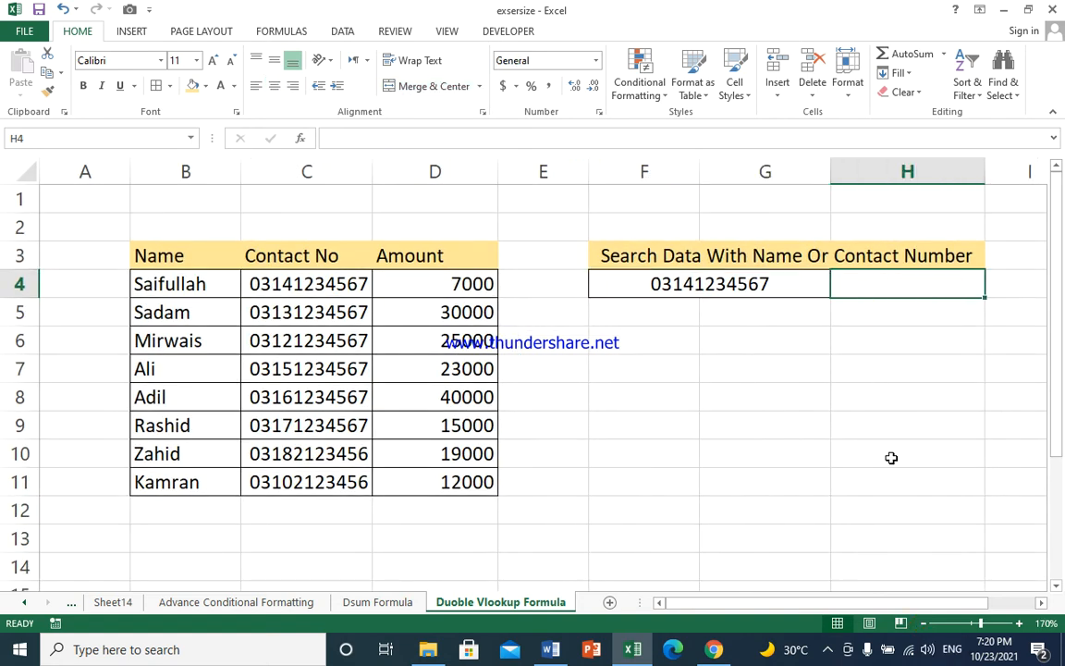
pyautogui.write('=')
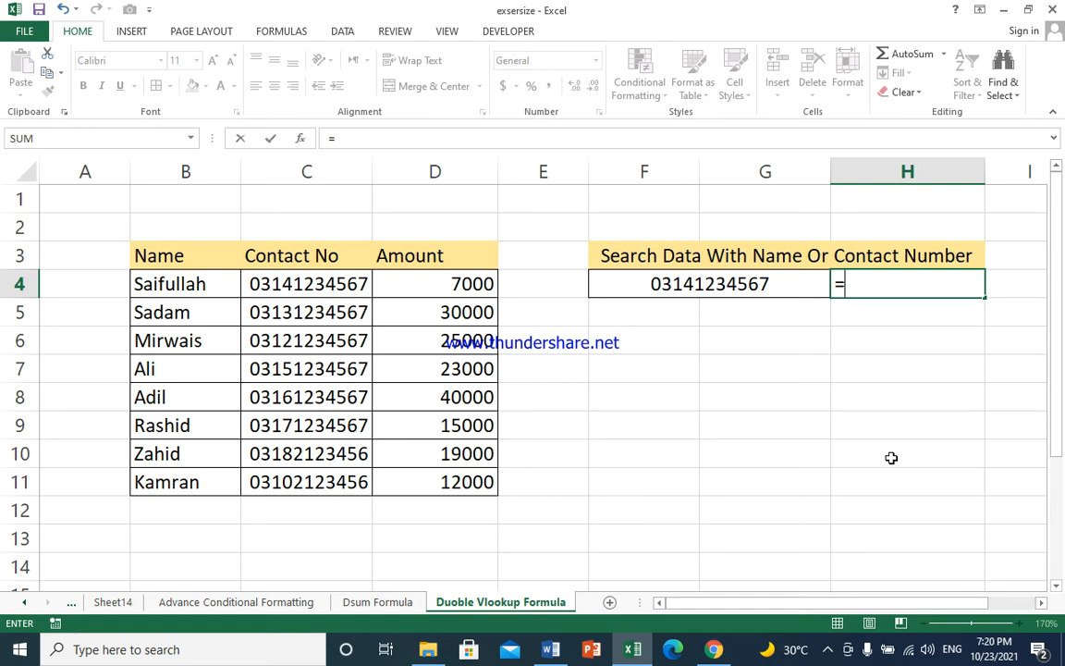
pyautogui.write('if')
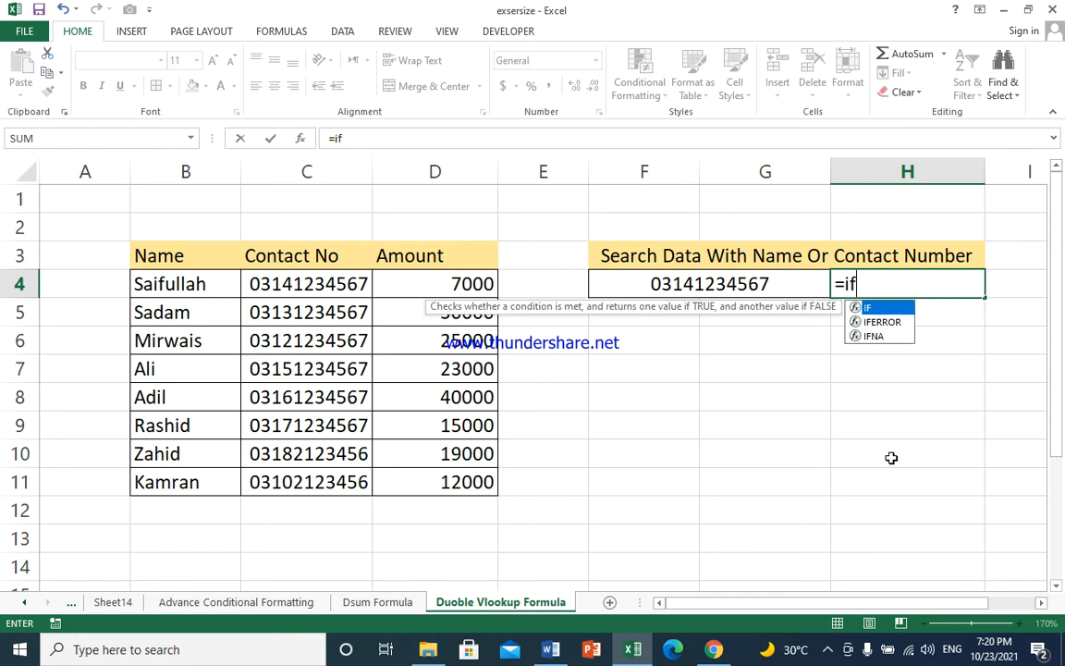
pyautogui.write('(iste4x')
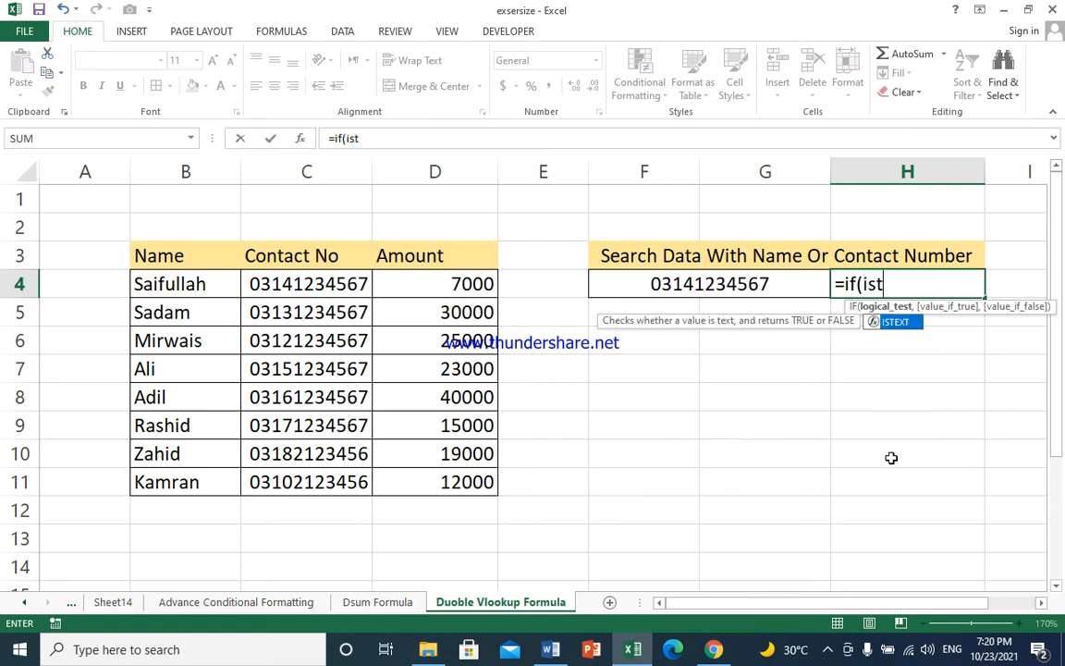
pyautogui.press('BackSpace')
pyautogui.press('BackSpace')
pyautogui.press('BackSpace')
pyautogui.write('x')
pyautogui.press('BackSpace')
pyautogui.write('ext')
pyautogui.press('Tab')
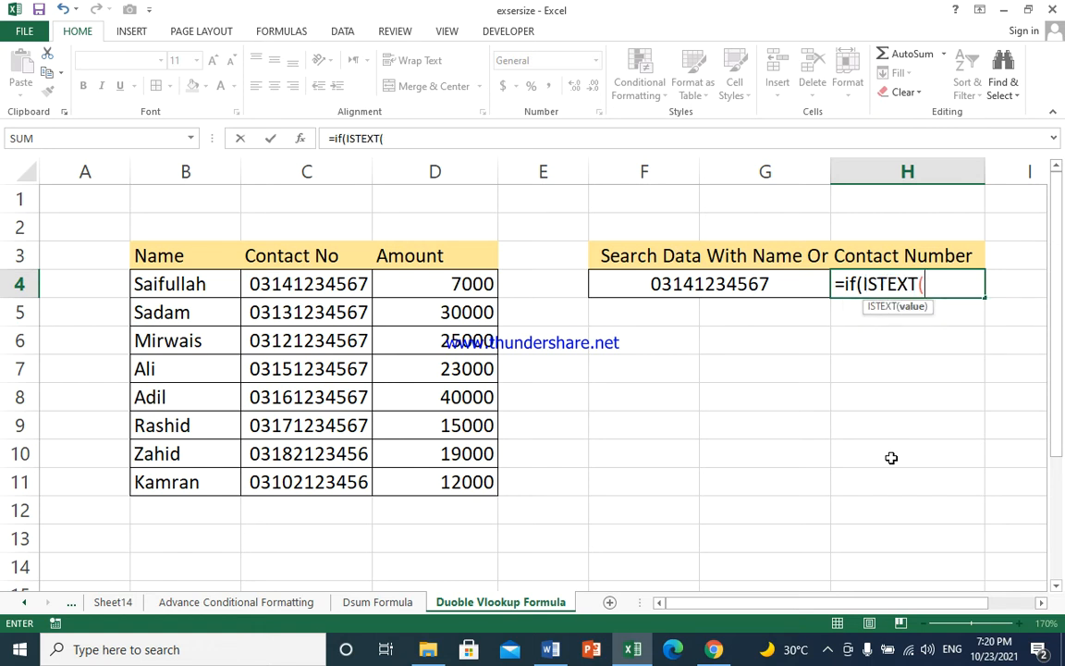
pyautogui.write('f')
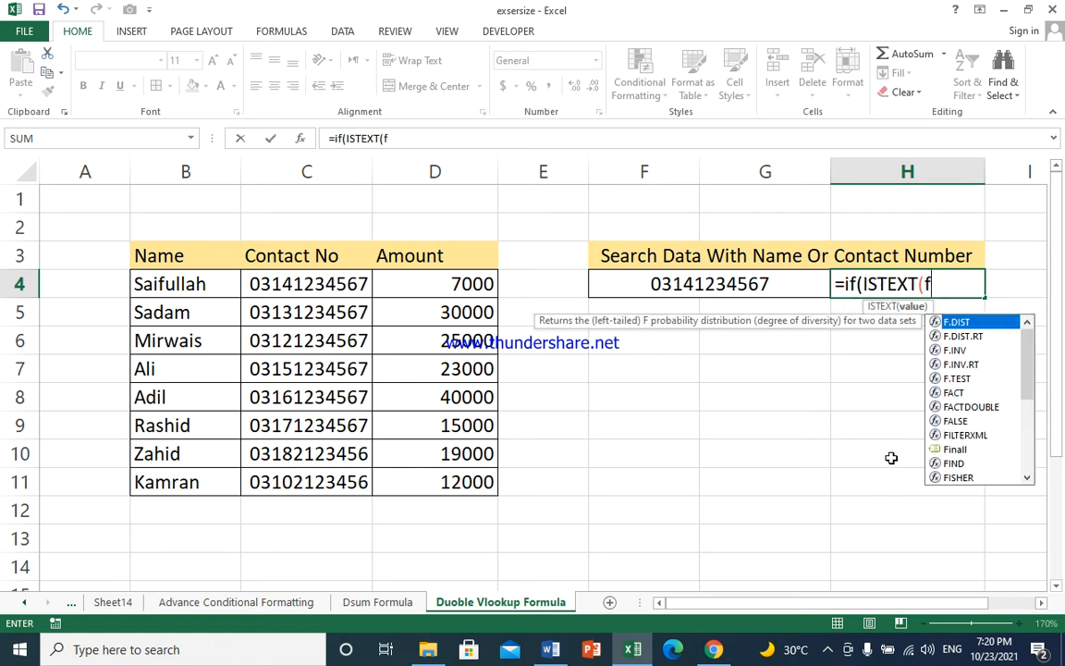
pyautogui.write('4')
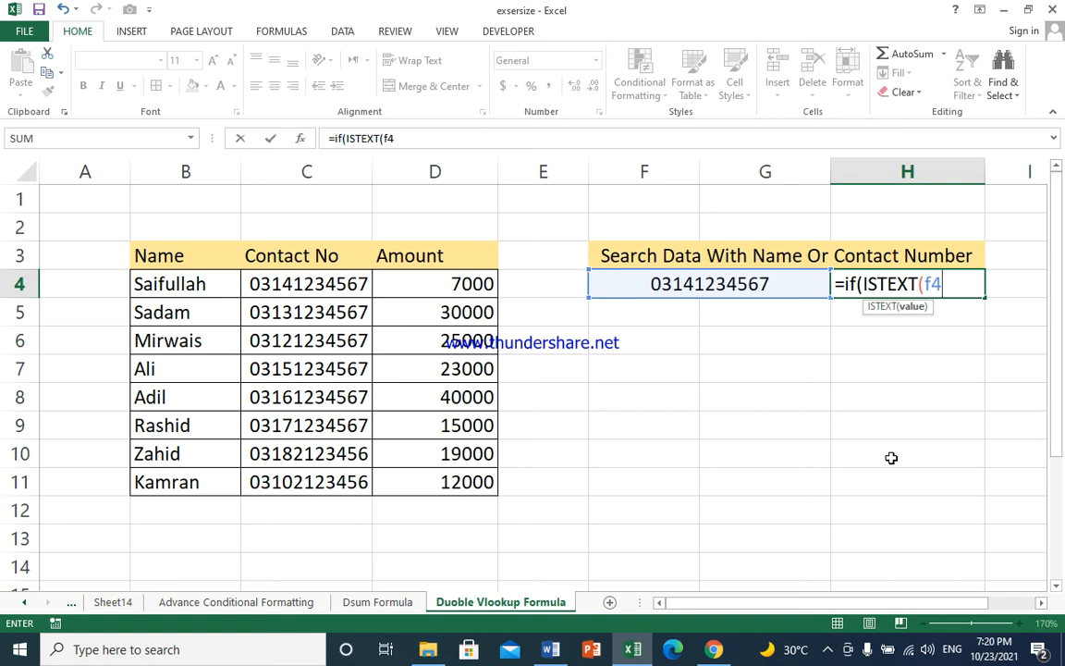
pyautogui.write('),')
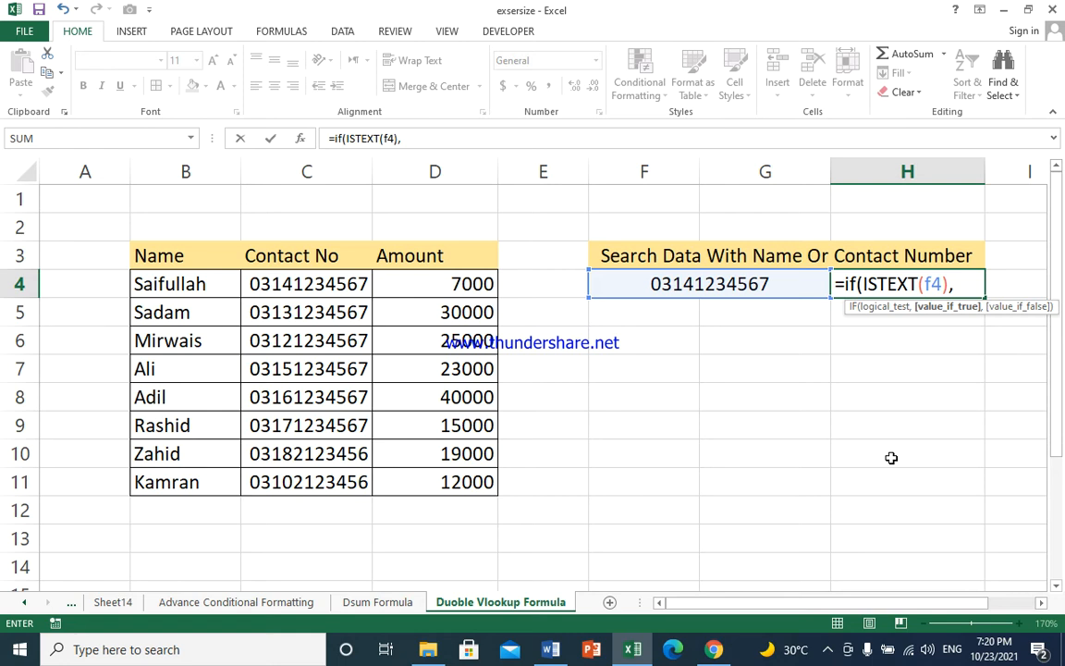
pyautogui.write('vloo')
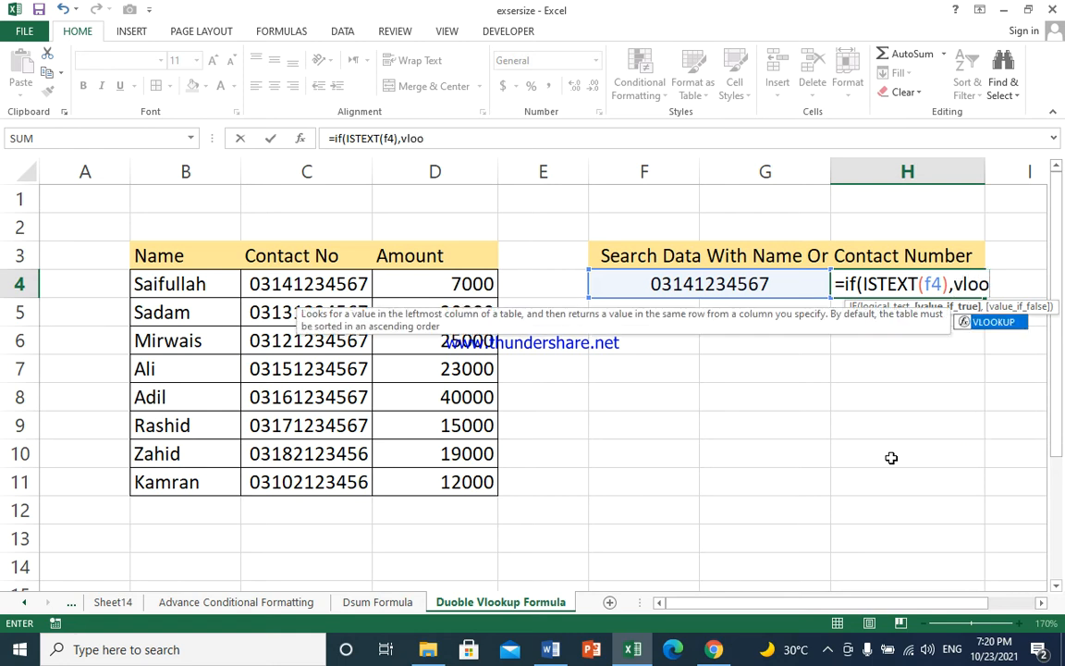
# Add VLOOKUP(F4,B3:D11,3,0) as the IF's true result to return the amount when searching by name
pyautogui.press('Tab')
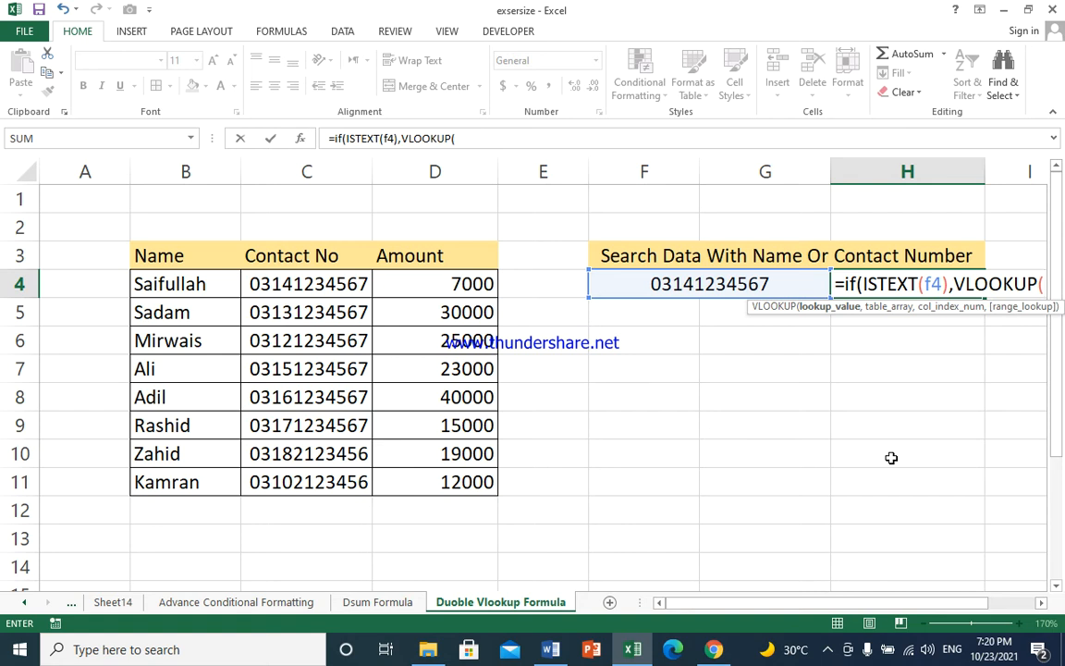
pyautogui.write('f4')
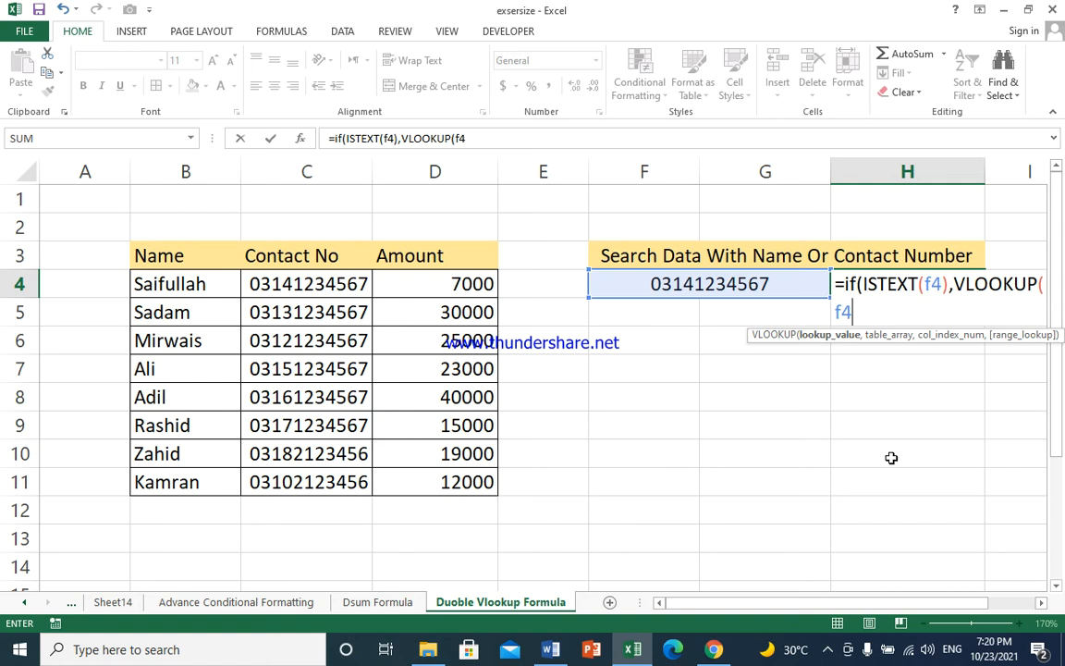
pyautogui.write(',')
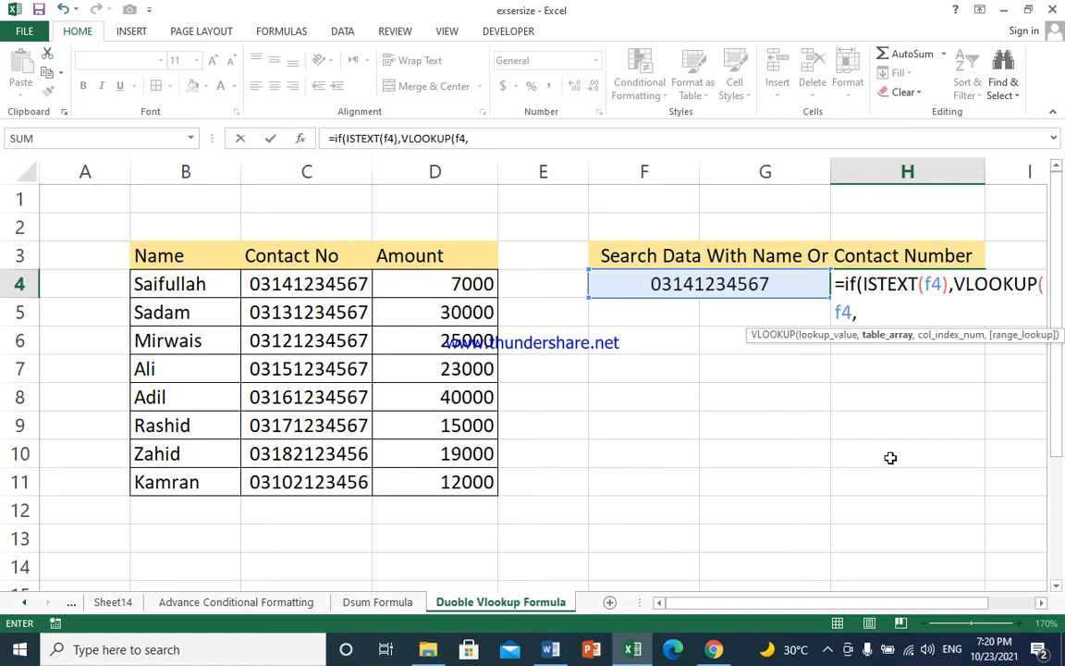
pyautogui.moveTo(158, 260); pyautogui.dragTo(387, 478)
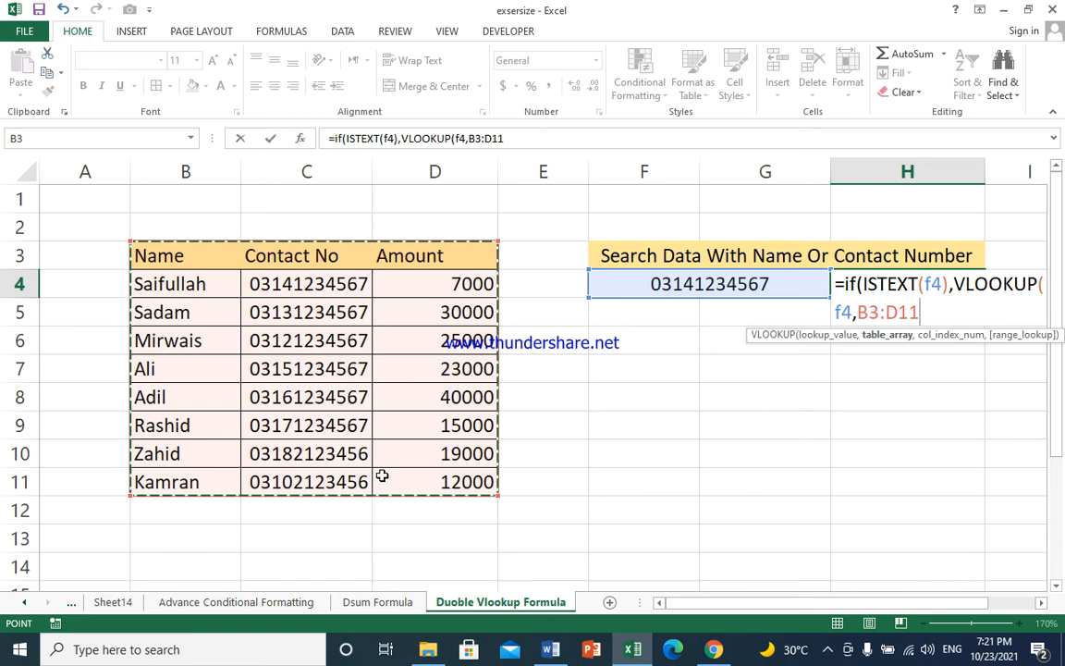
pyautogui.write(',')
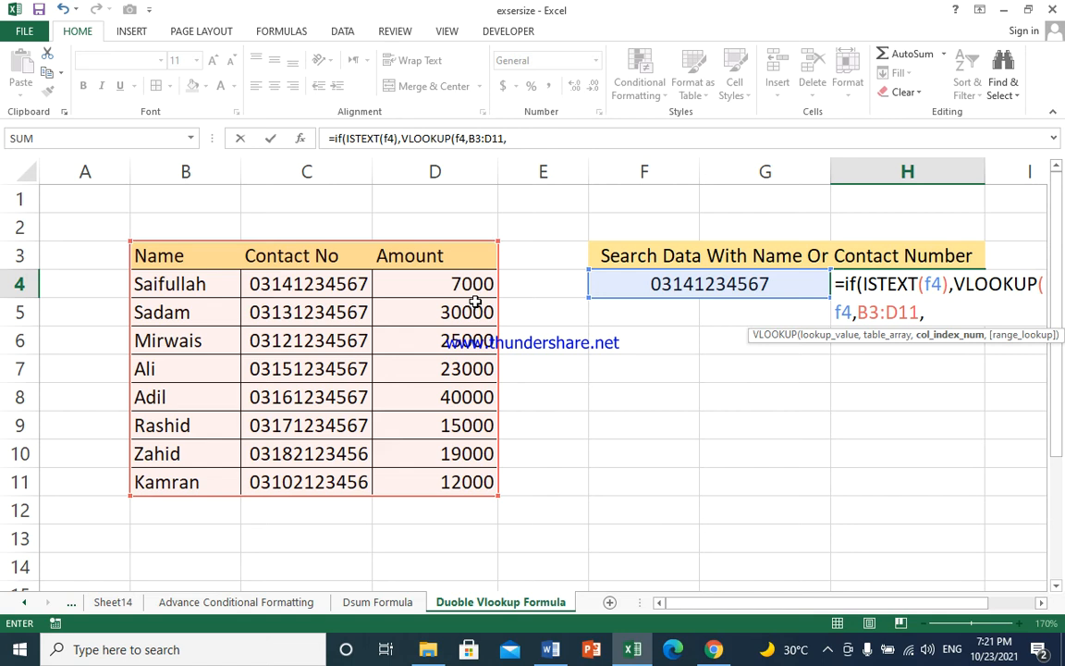
pyautogui.write('3,')
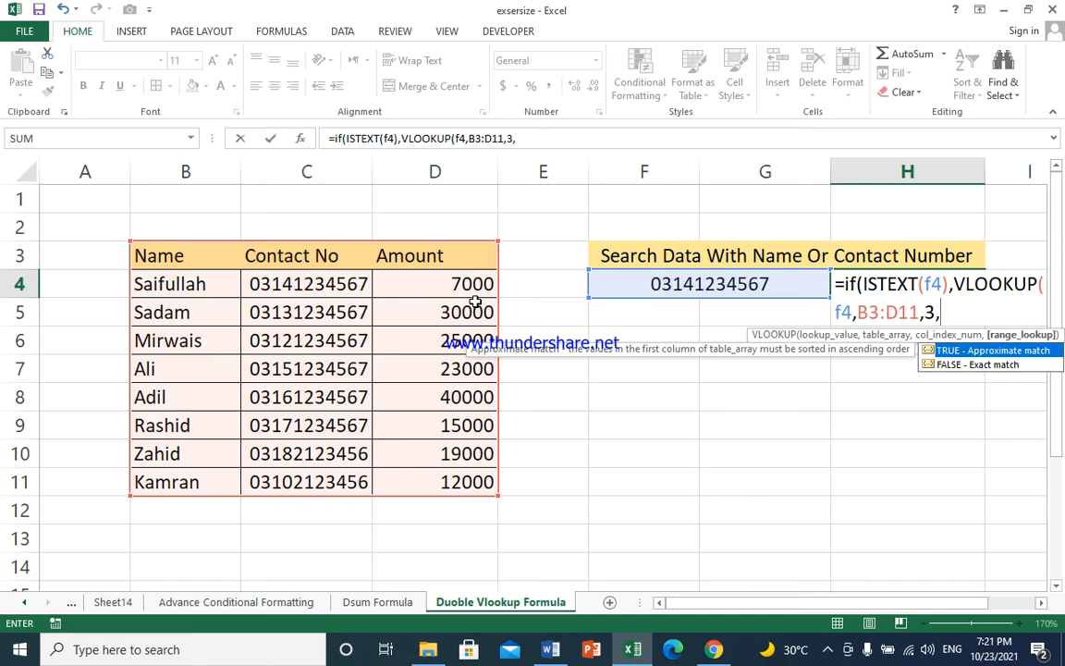
pyautogui.write('0)')
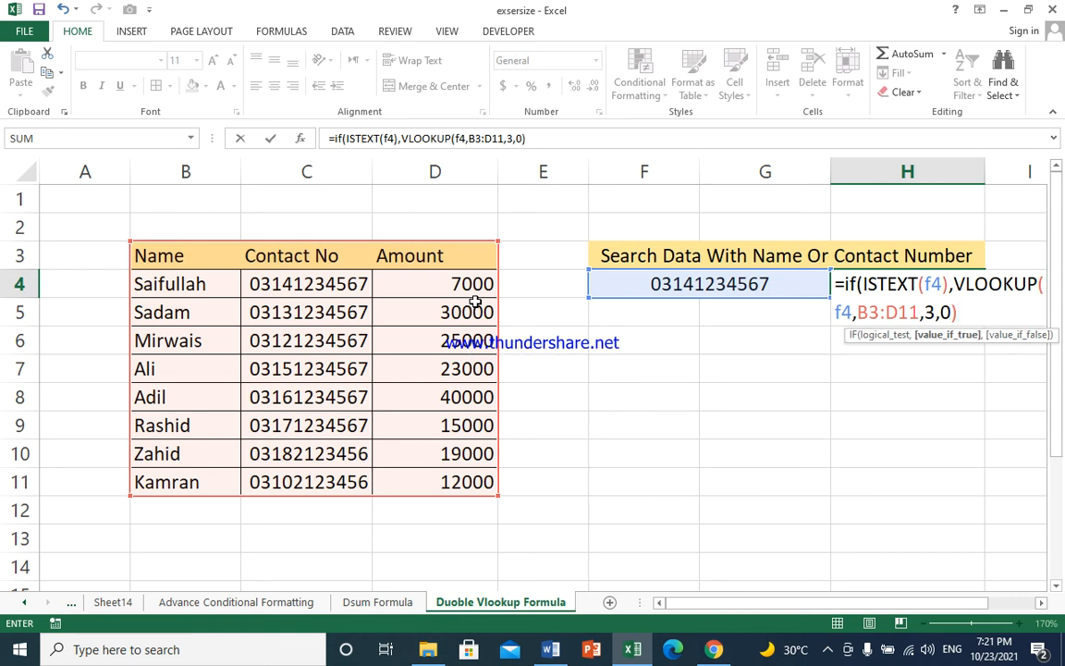
pyautogui.write(',')
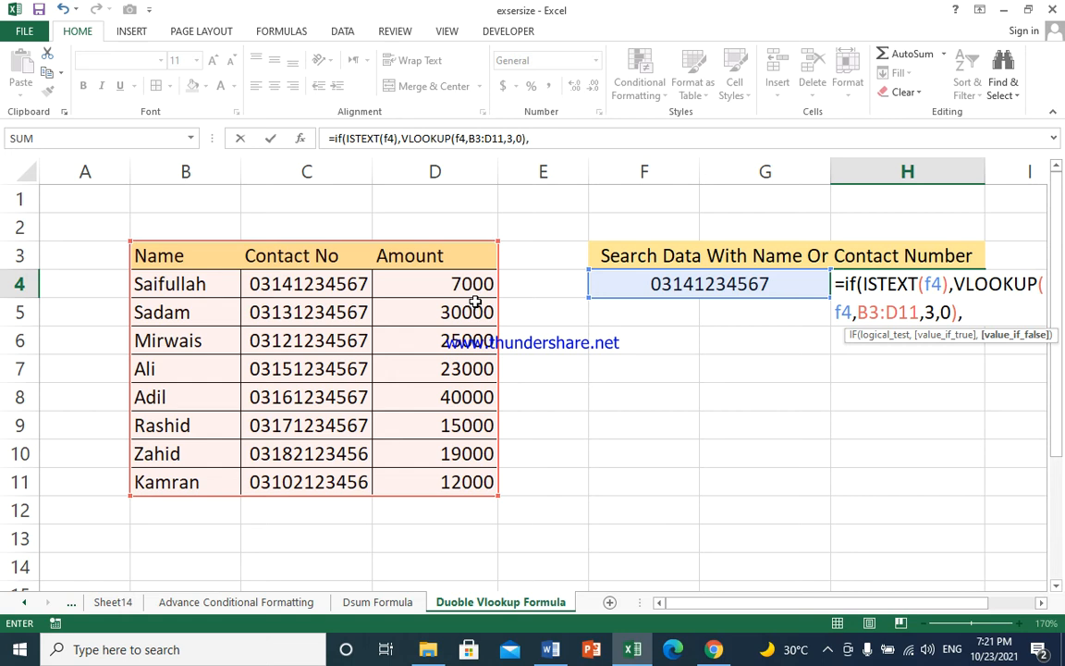
pyautogui.write('vloo')
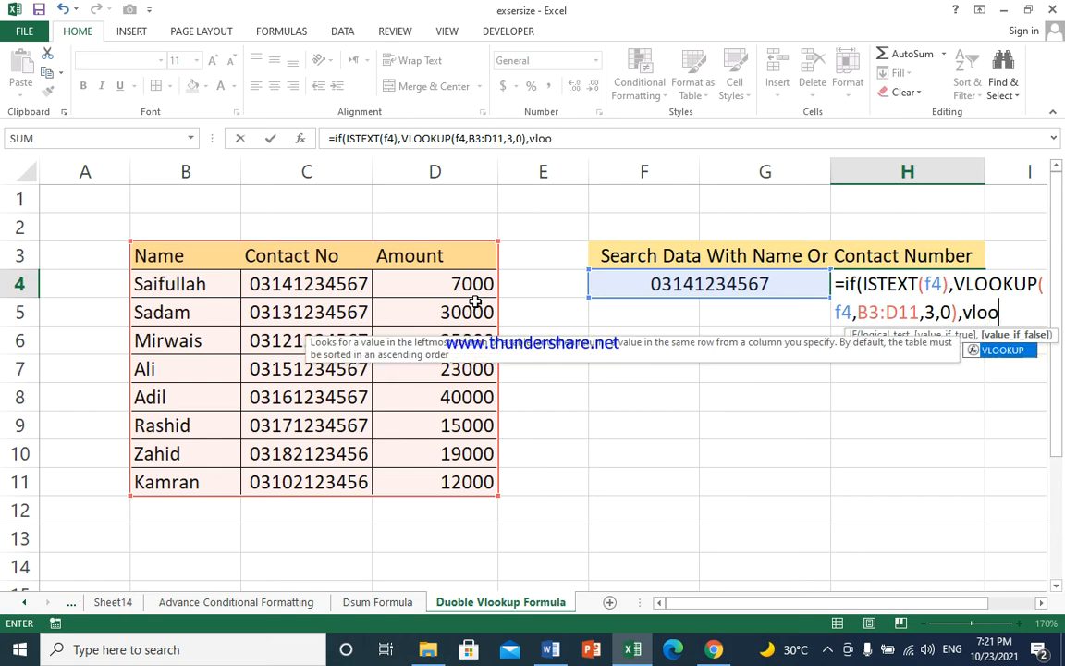
# Add VLOOKUP(F4,C3:D11,2,0) as the false result for contact-number searches, close the IF and enter the formula
pyautogui.press('Tab')
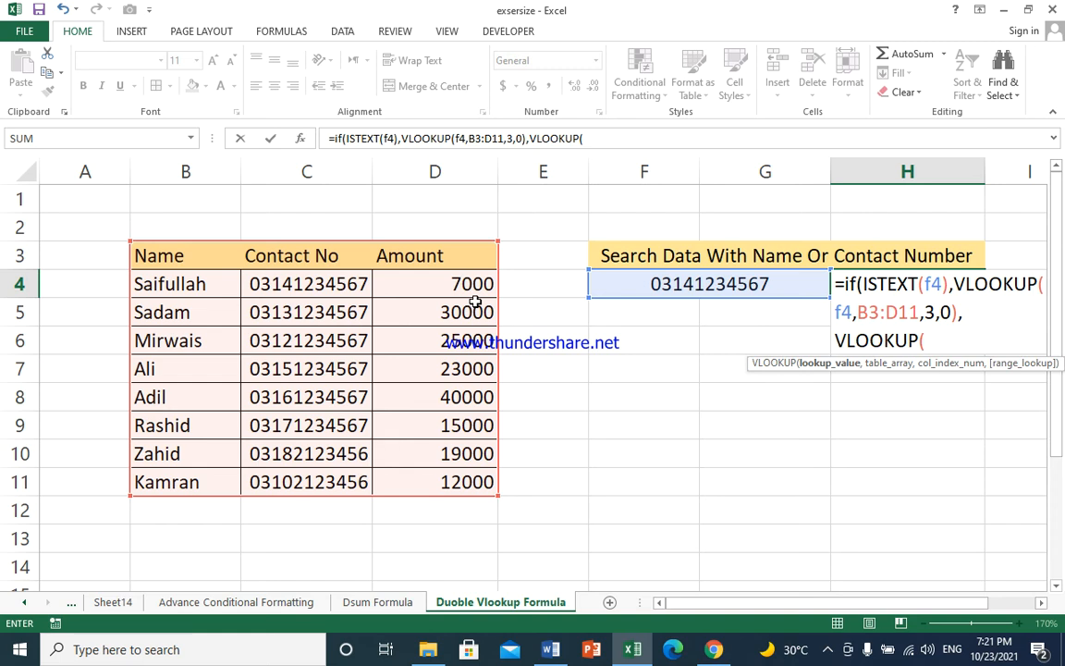
pyautogui.write('f4')
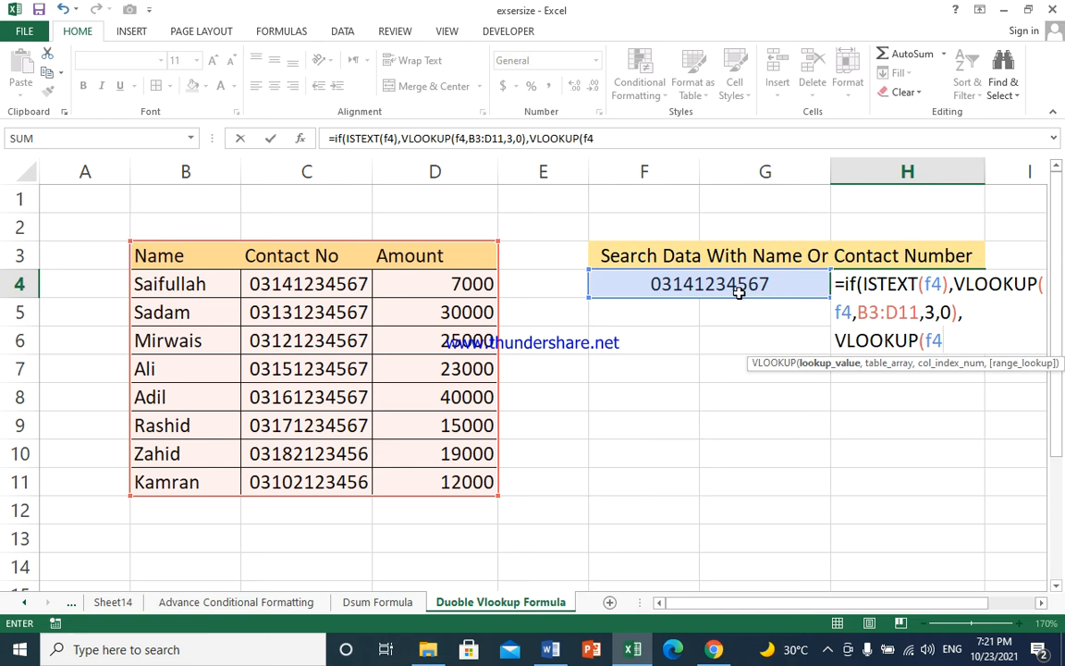
pyautogui.write(',')
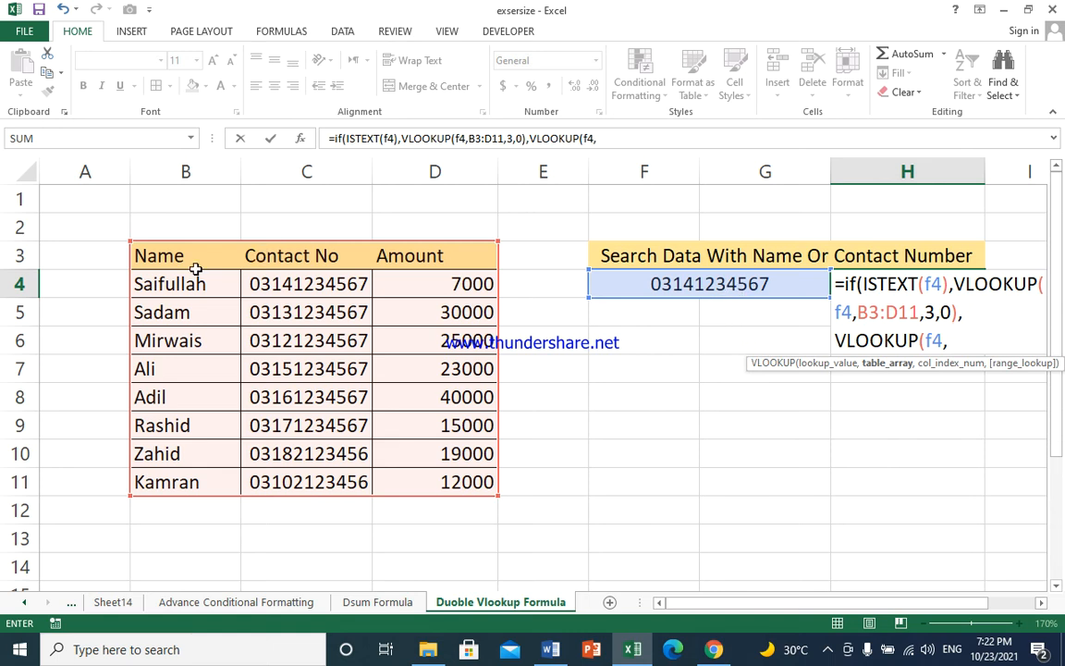
pyautogui.moveTo(248, 253); pyautogui.dragTo(439, 473)
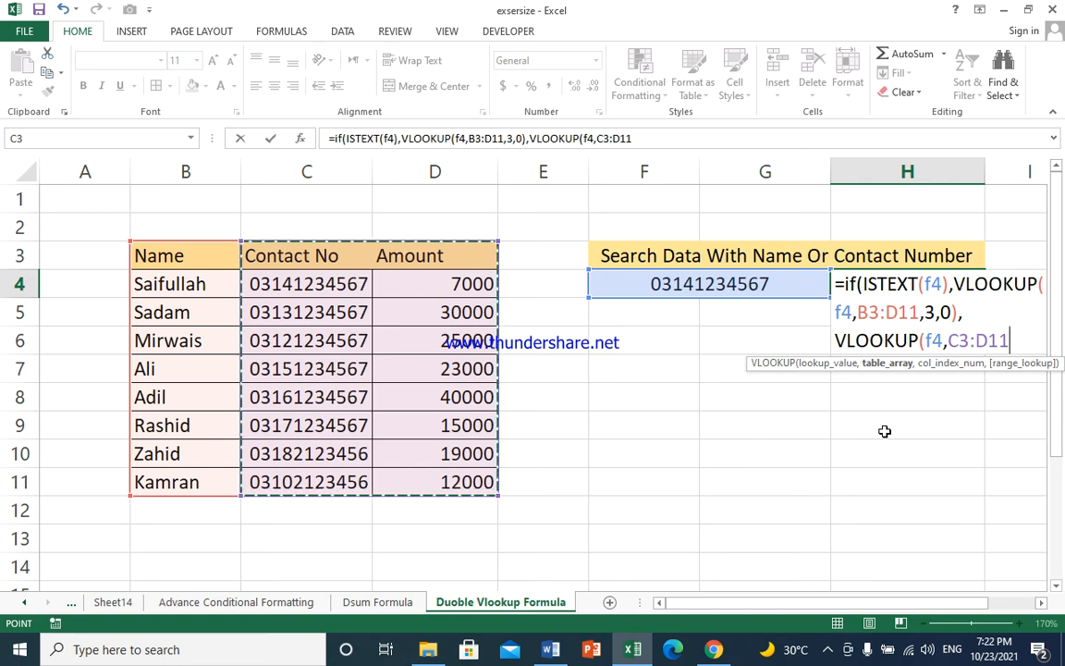
pyautogui.write(',')
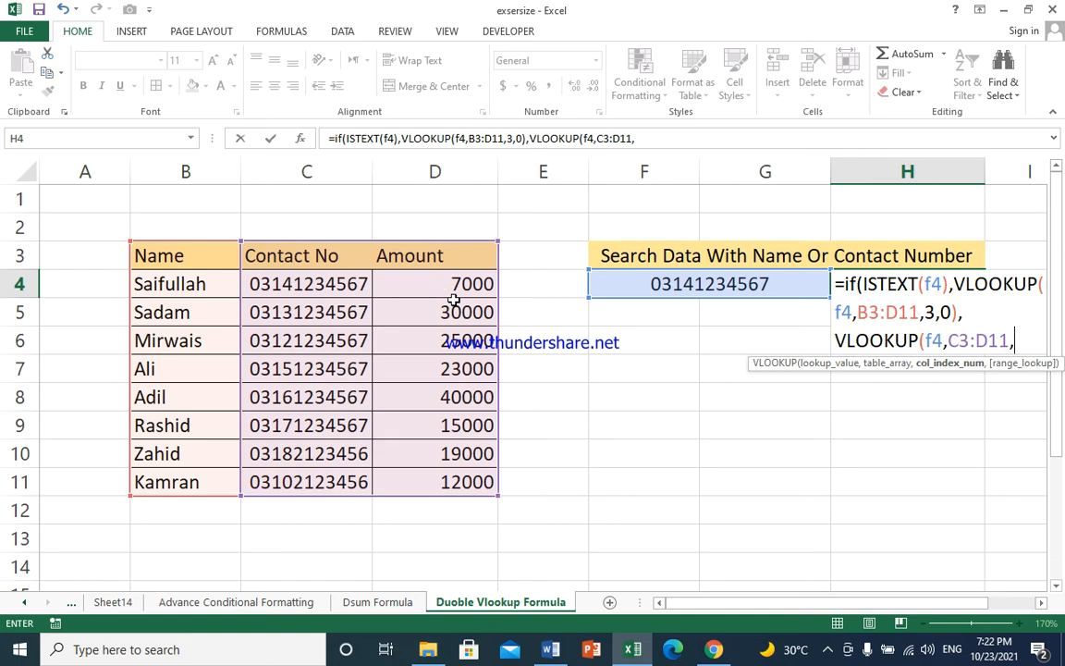
pyautogui.write('2,')
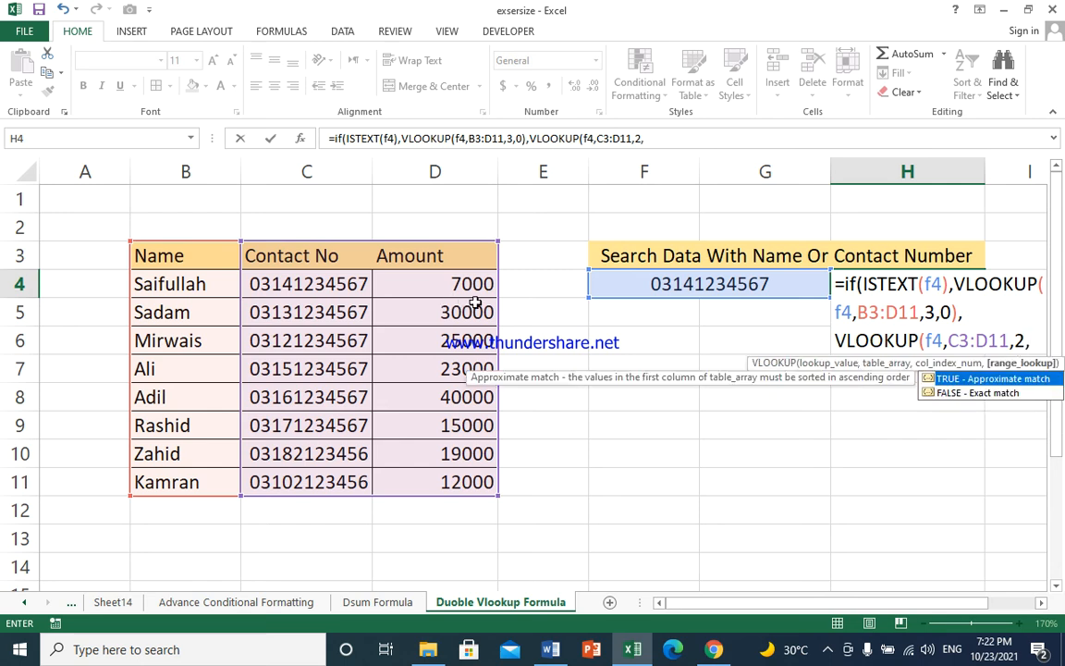
pyautogui.write('0))')
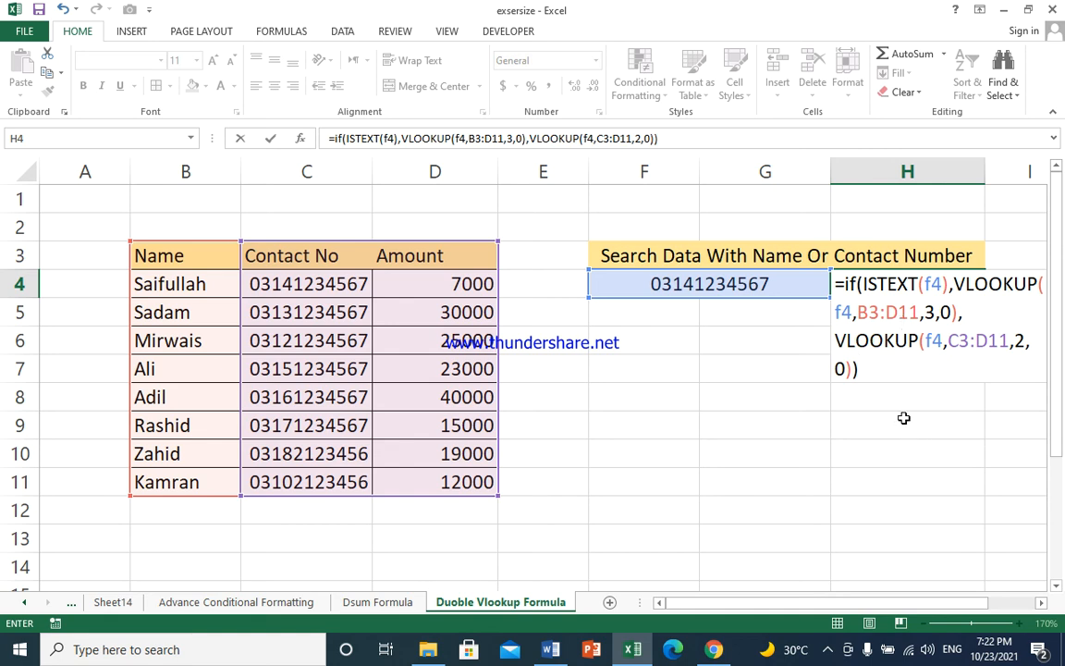
pyautogui.press('Return')
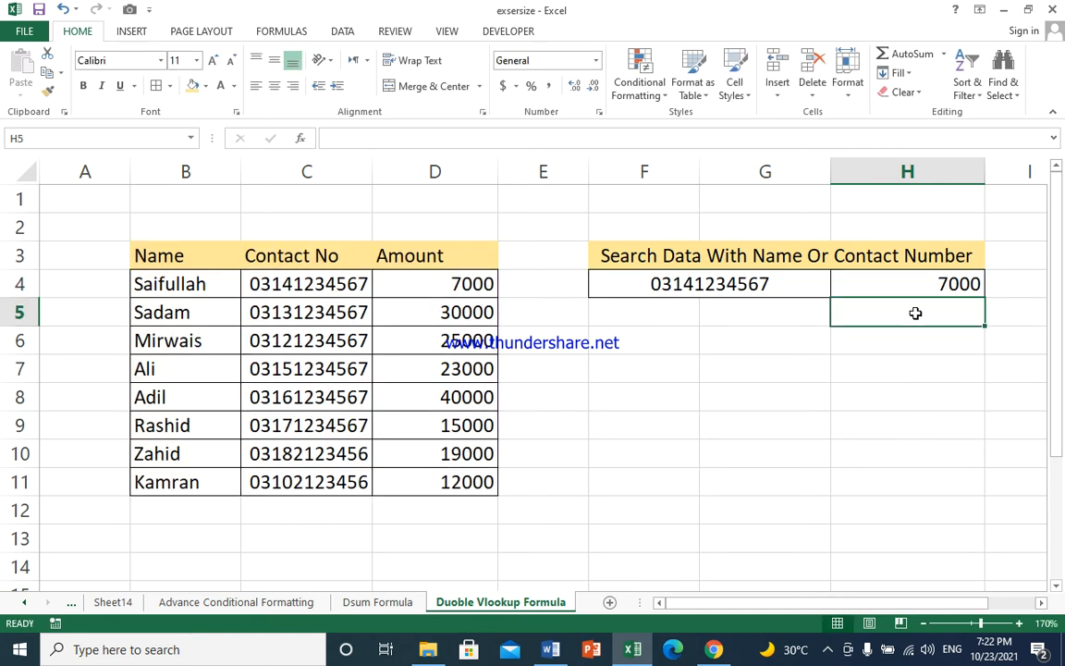
# Test the formula by entering the contact number from row 8 into the search cell F4
pyautogui.click(916, 284)
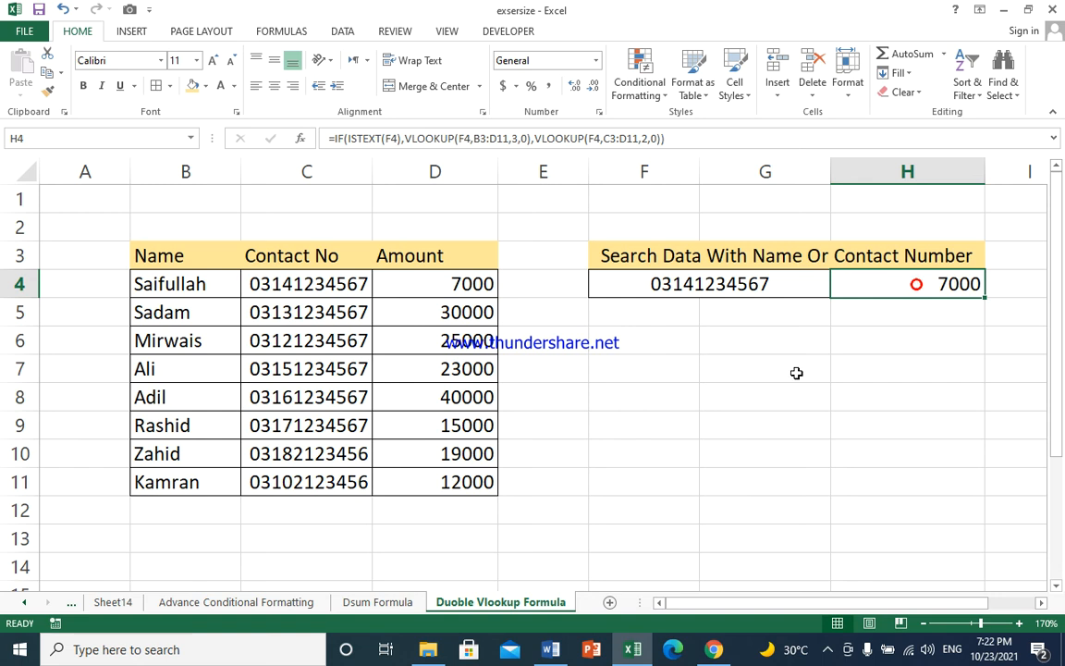
pyautogui.click(683, 286)
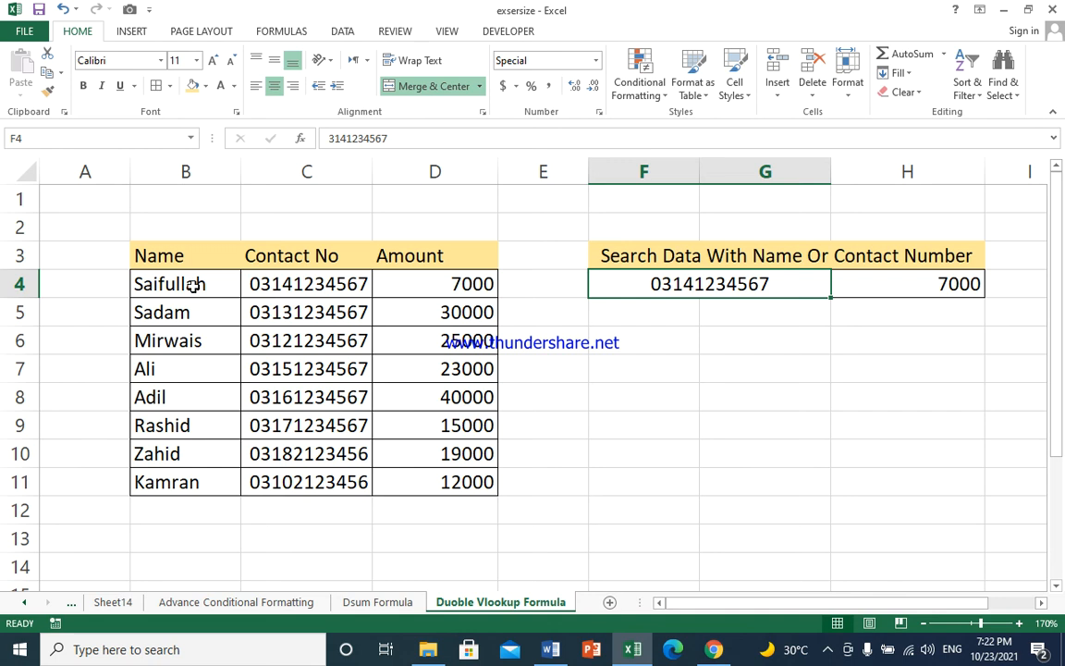
pyautogui.click(290, 284)
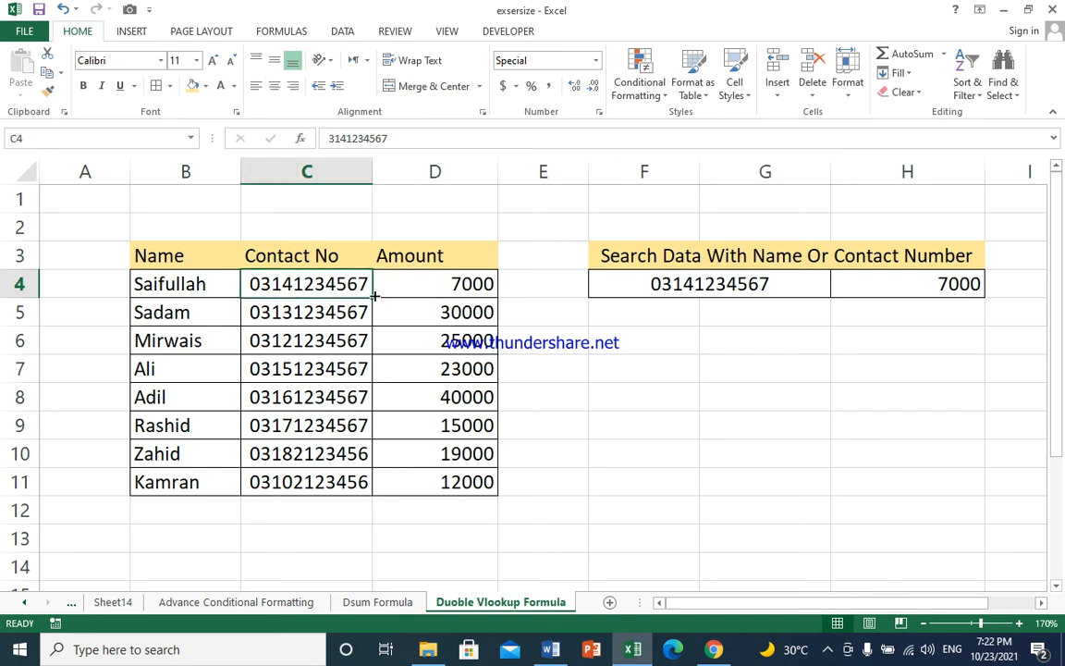
pyautogui.click(733, 283)
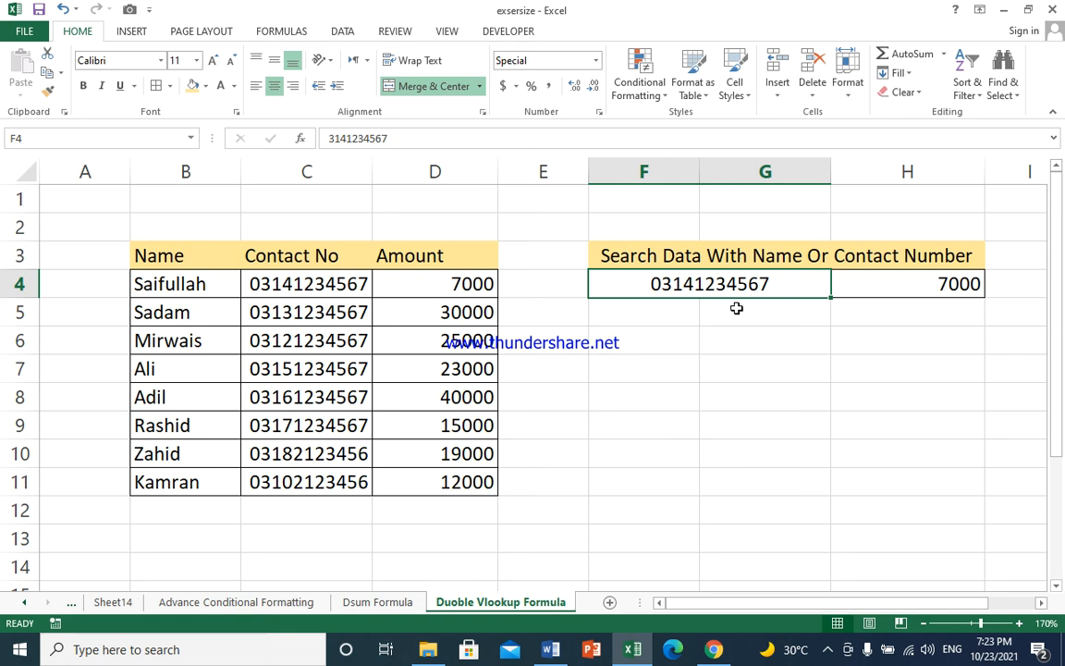
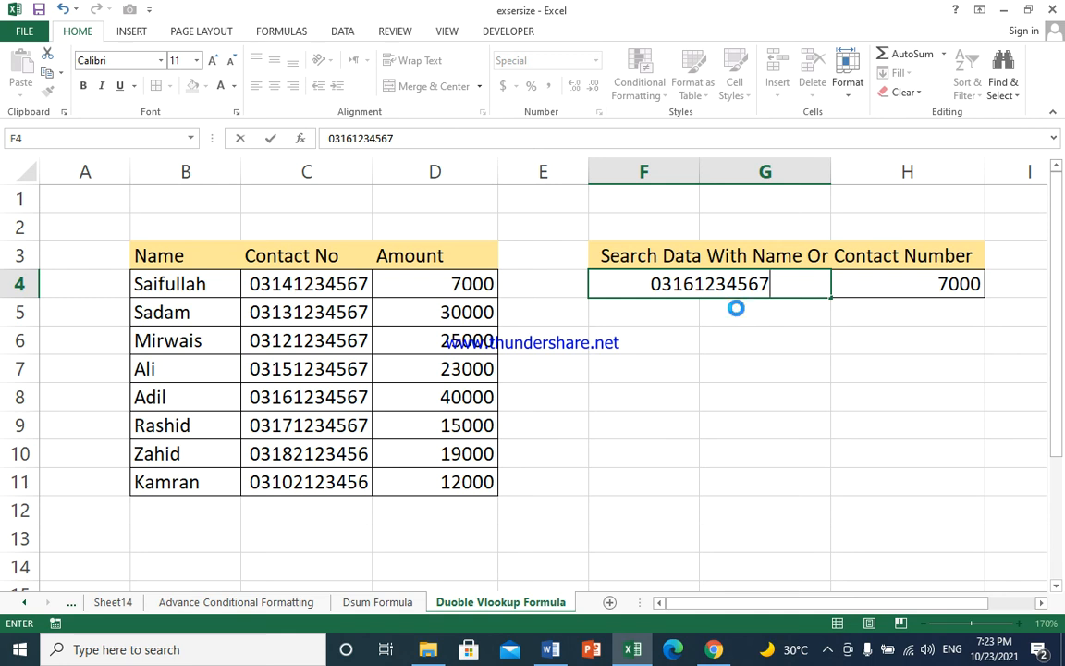
pyautogui.press('Return')
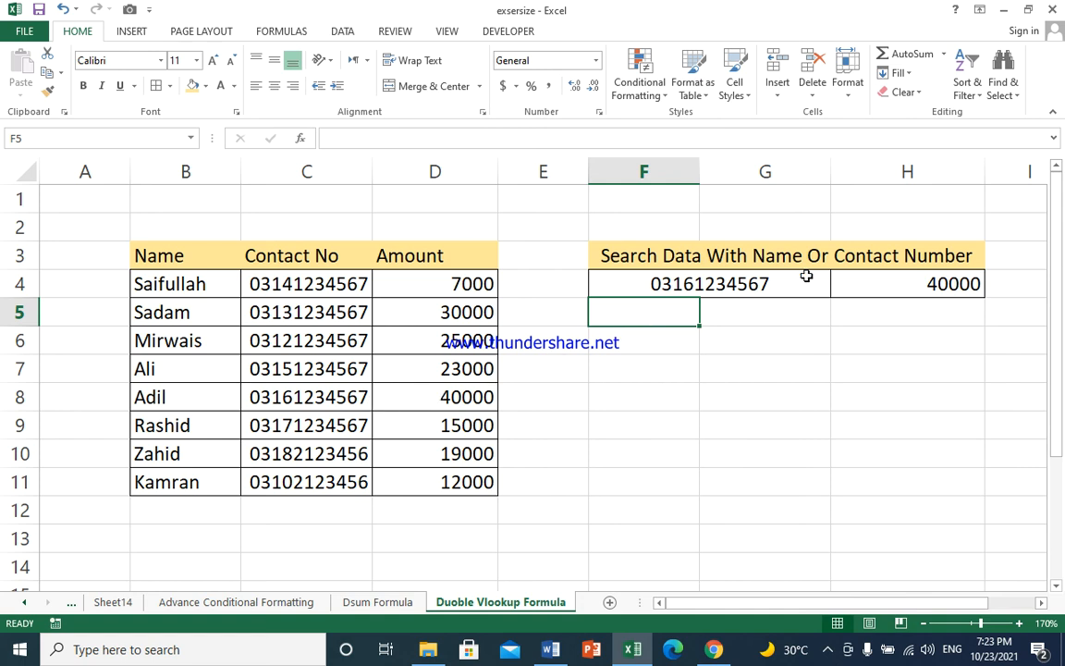
# Replace the search value in F4 with the name from row 6 to test a name lookup
pyautogui.click(745, 287)
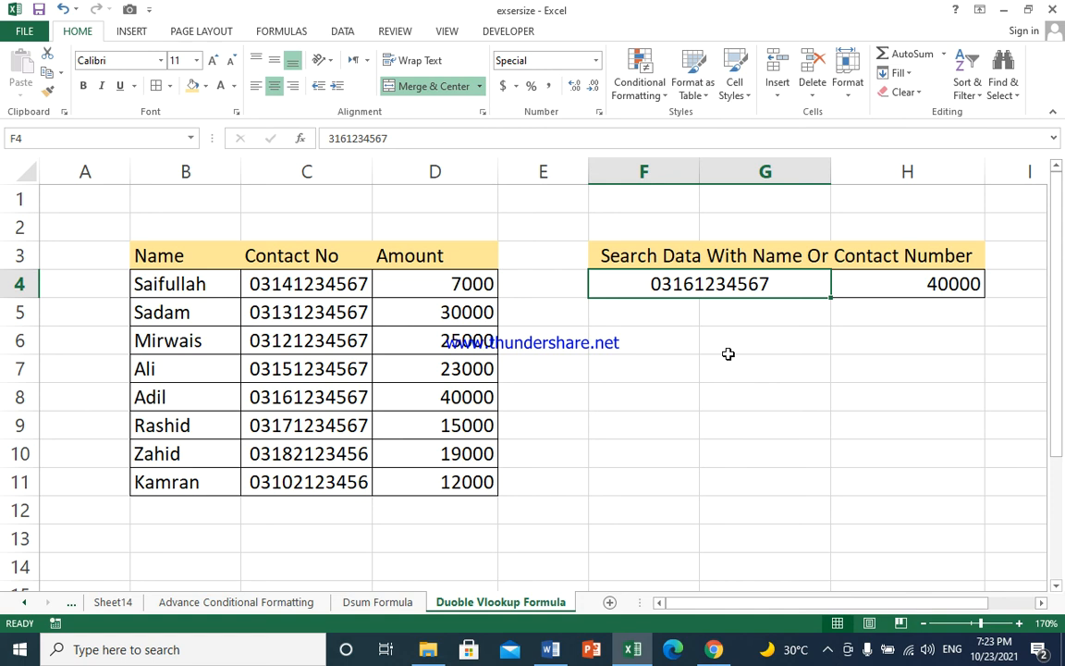
pyautogui.write('irwais')
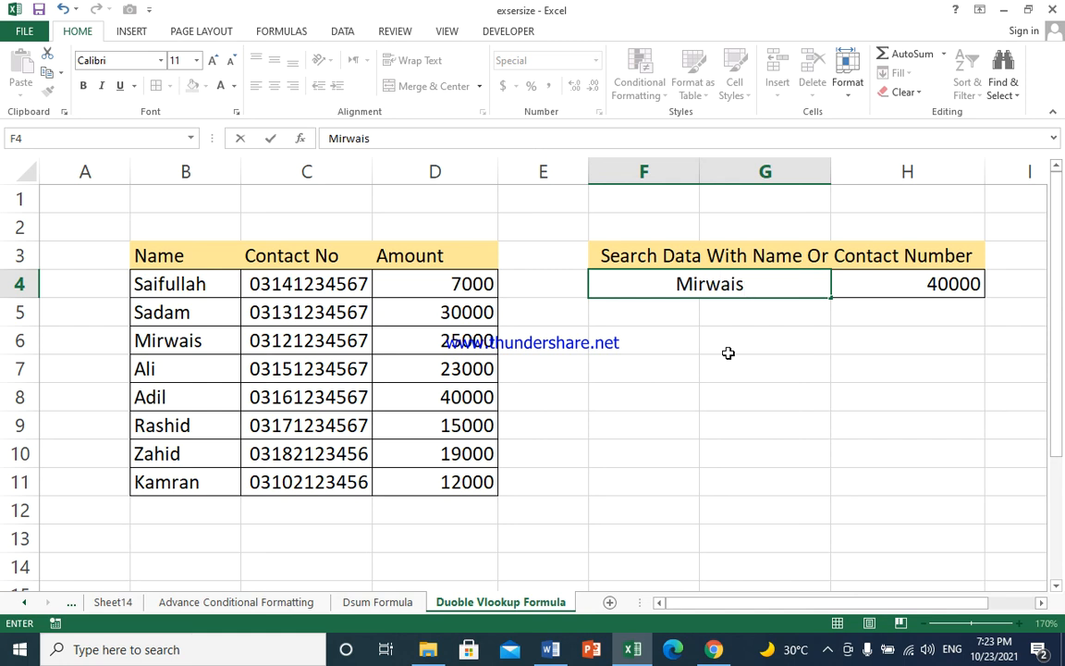
pyautogui.press('Return')
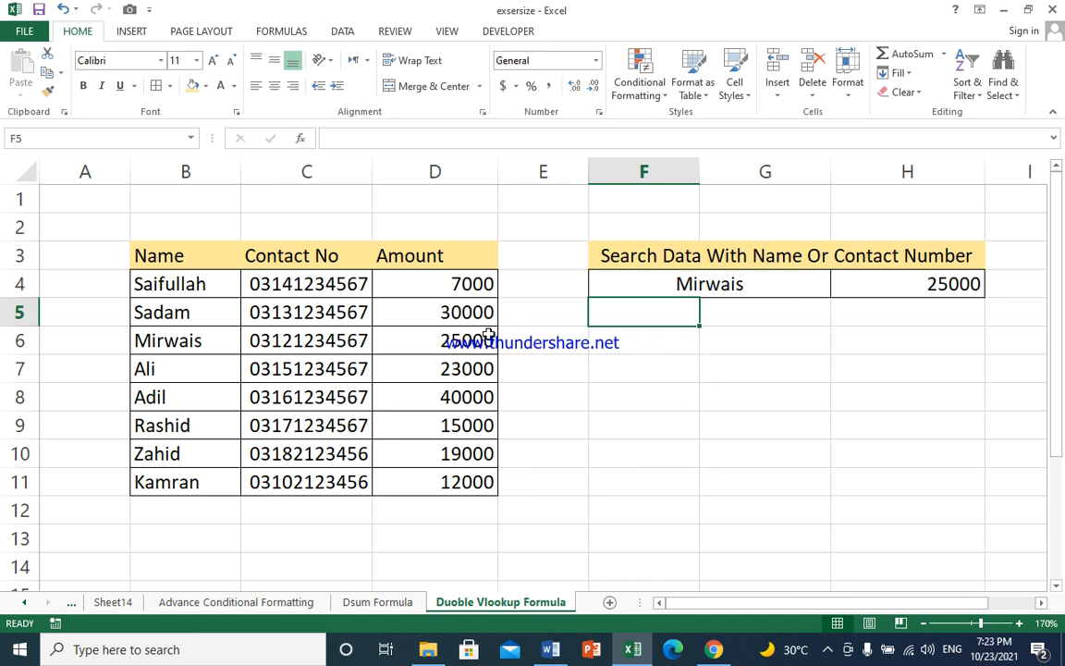
# Enter the name from row 10 into search cell F4 to test another name lookup
pyautogui.click(684, 282)
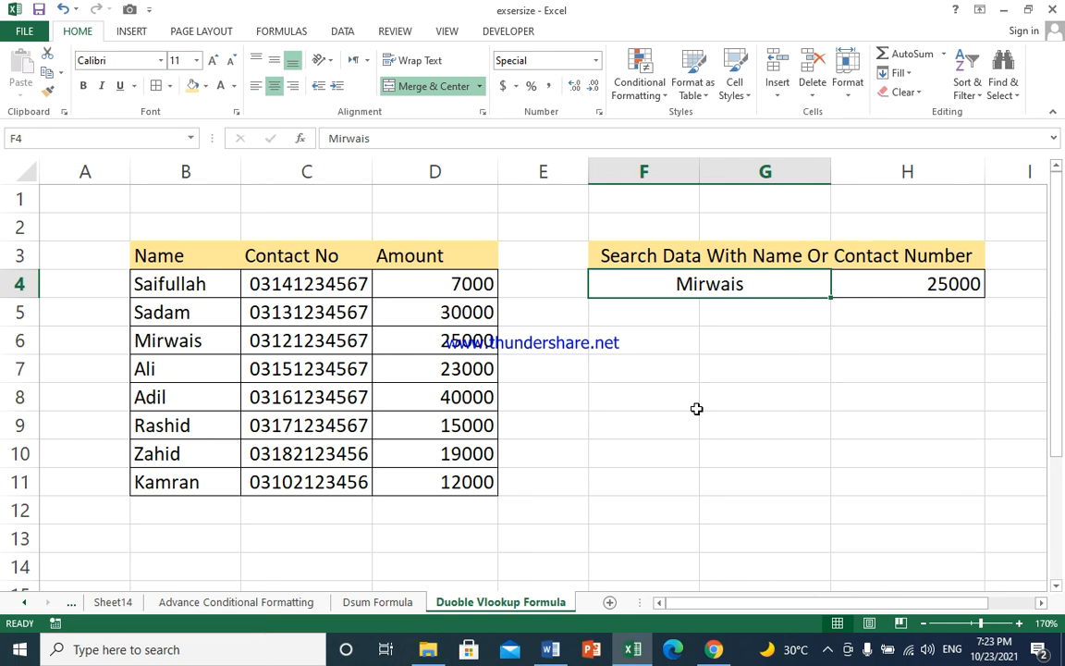
pyautogui.write('Zahid')
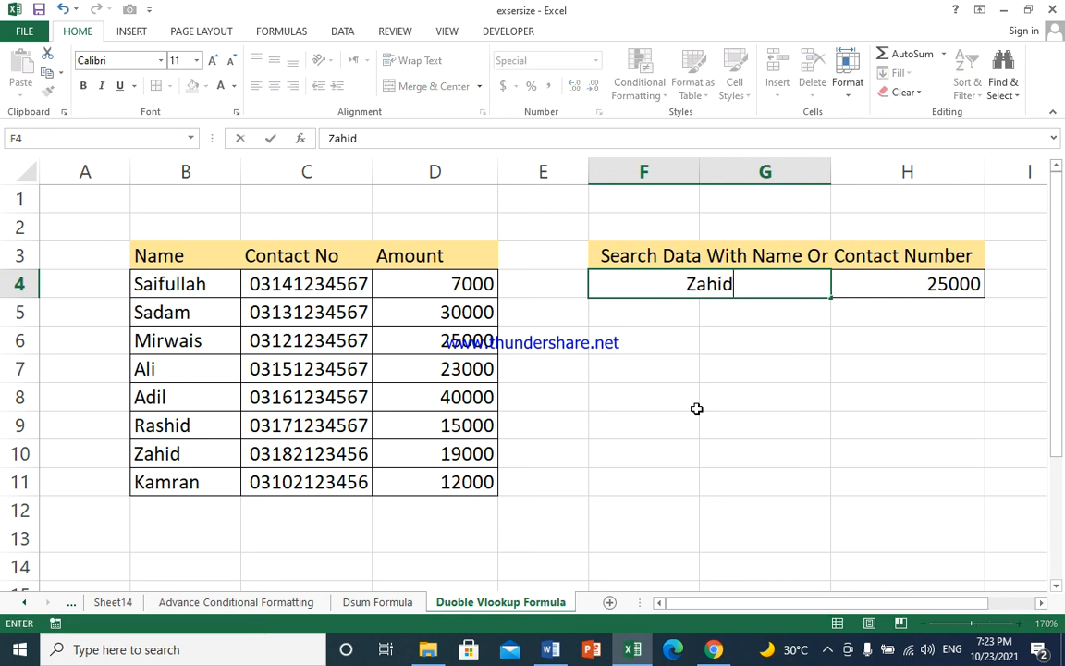
pyautogui.press('Return')
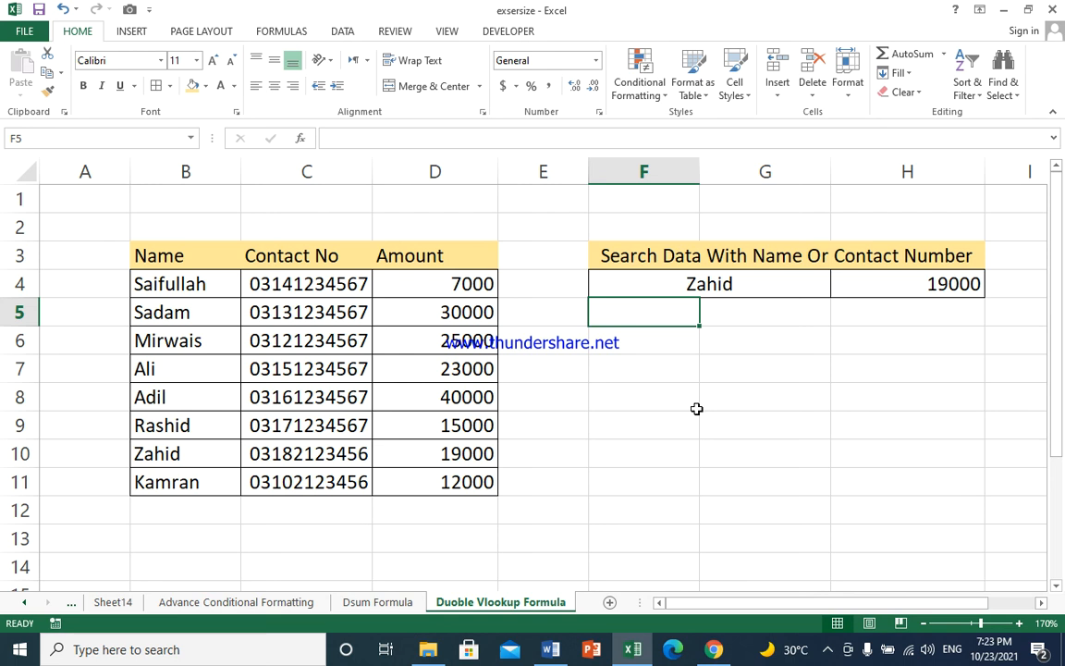
# Enter the contact number from row 11 into search cell F4 to test a number lookup
pyautogui.press('Up')
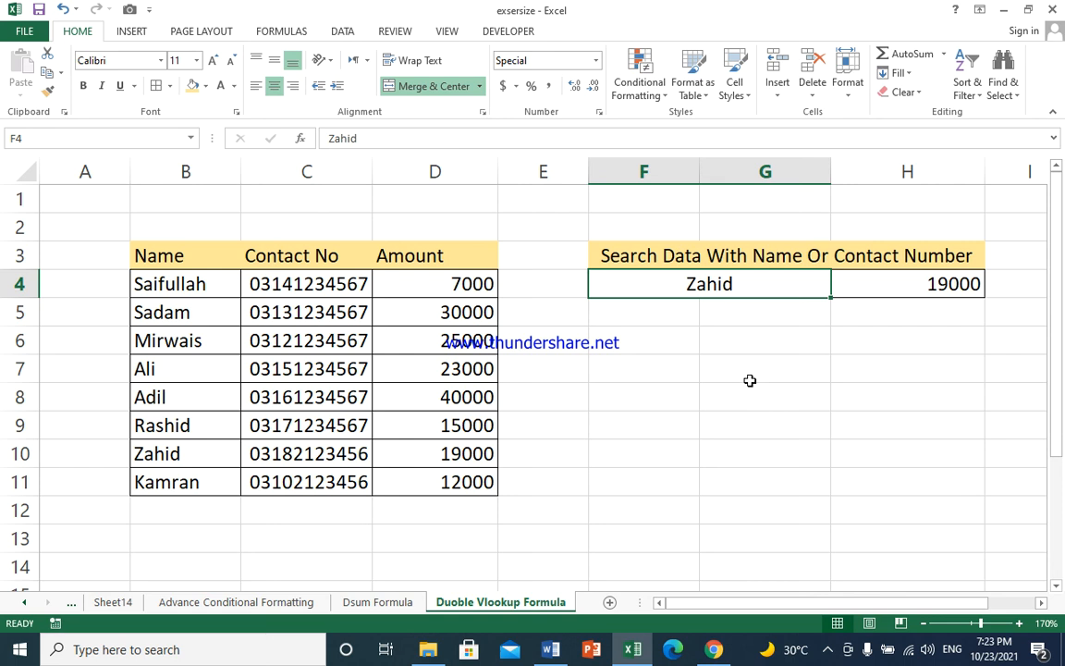
pyautogui.press('BackSpace')
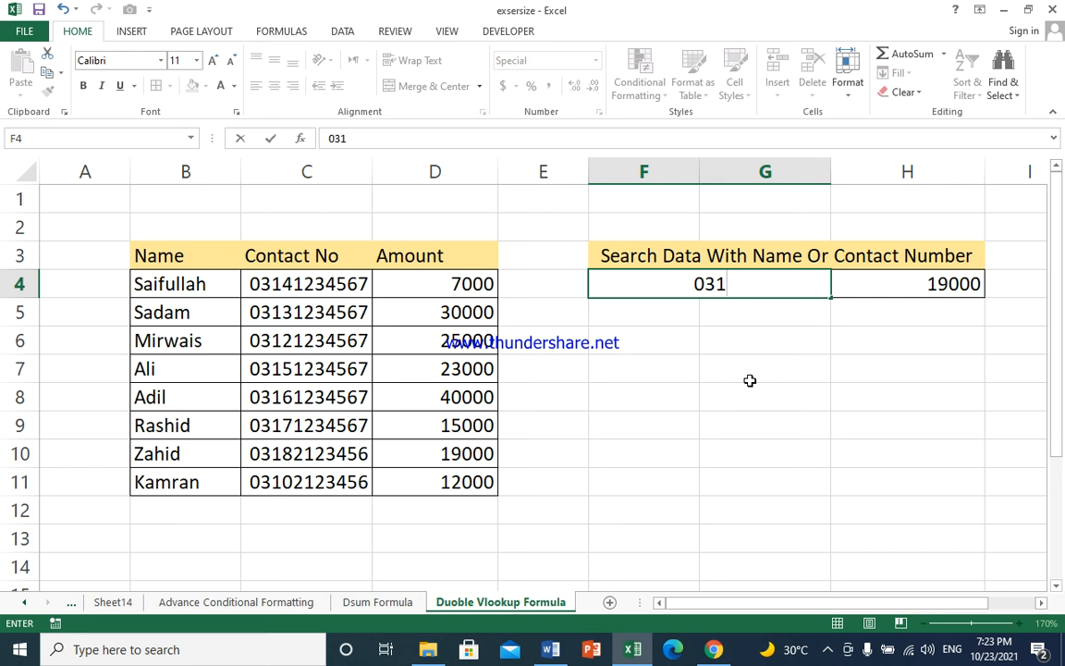
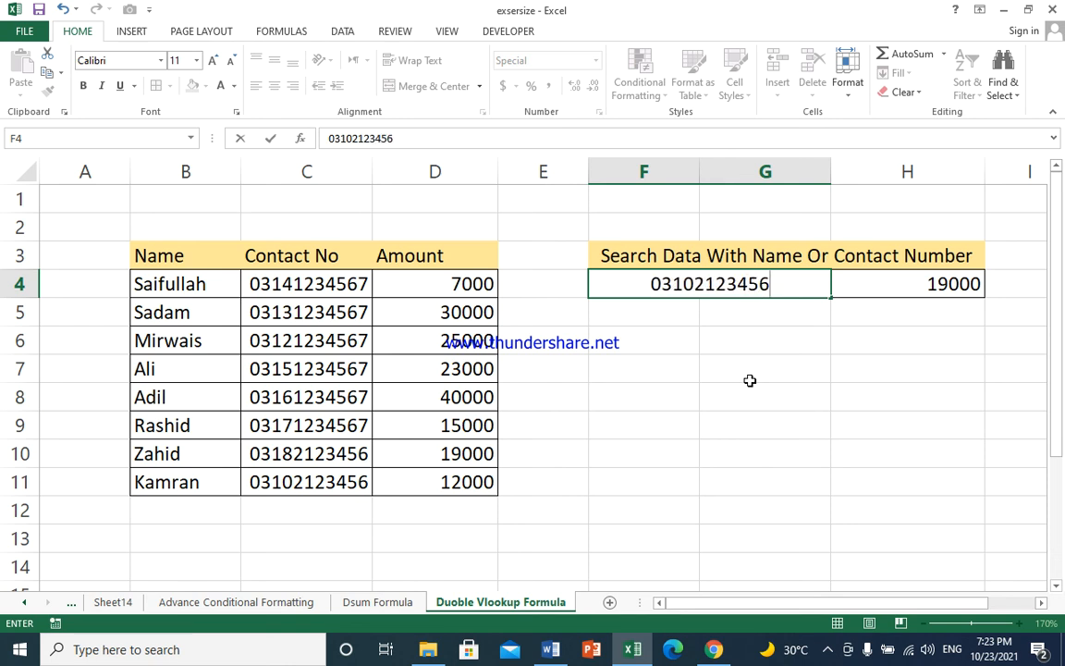
pyautogui.press('Return')
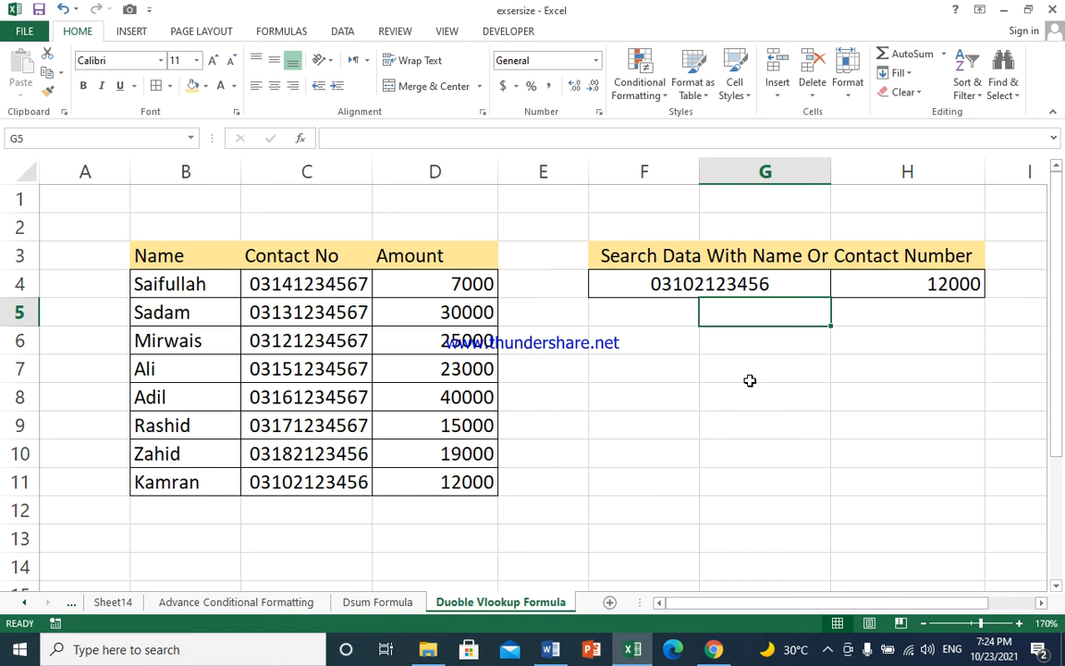
pyautogui.click(904, 344)
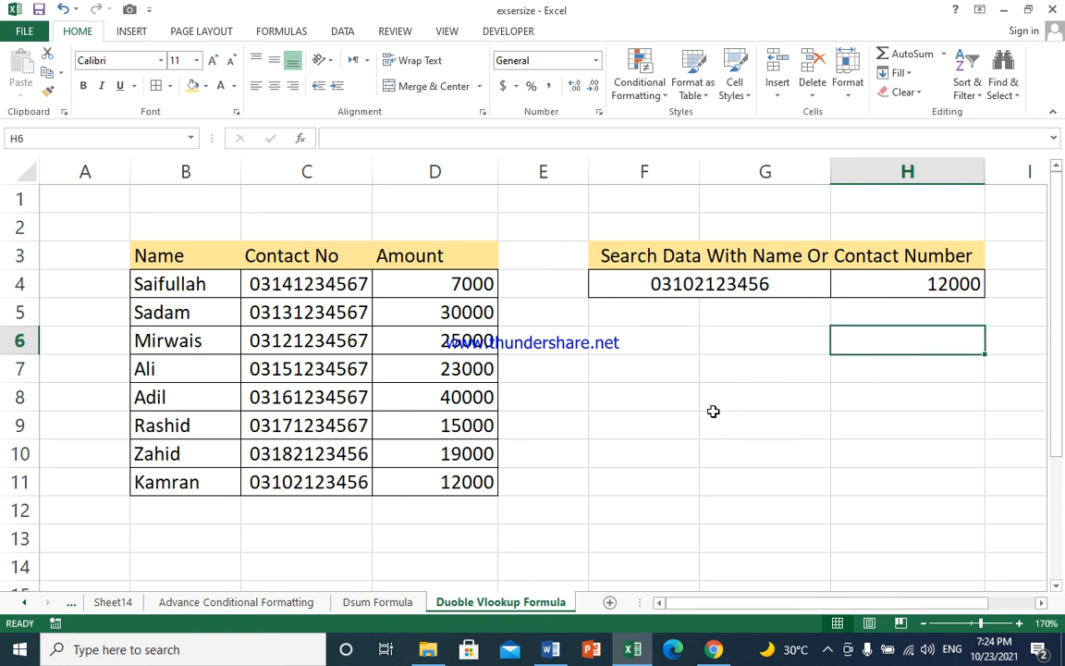